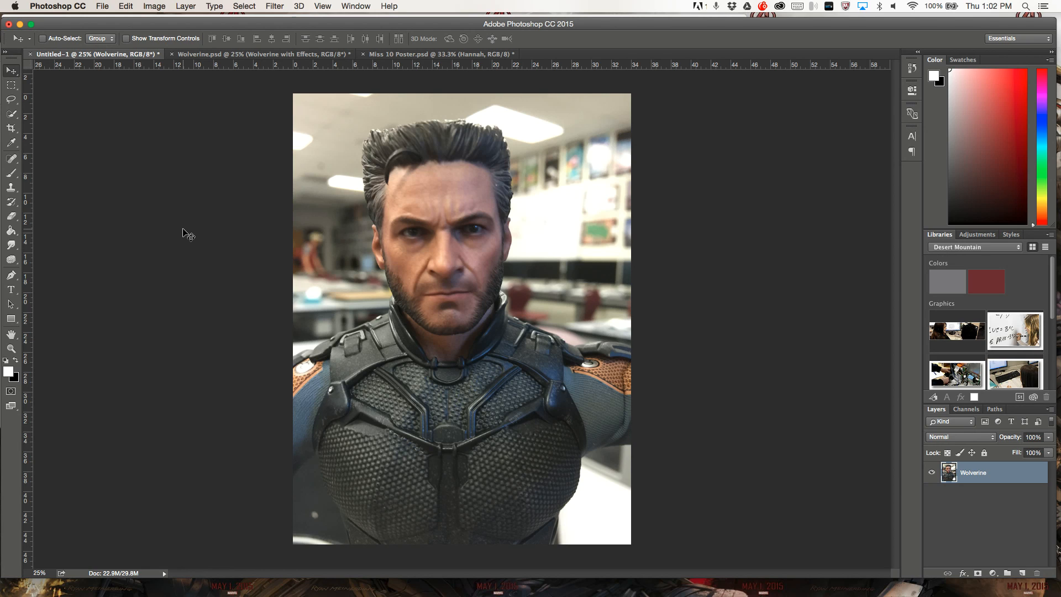
Lasso a loose outline around the Wolverine figure and add a layer mask from that selection
left_click(11, 99)
mouse_move(262, 337)
left_mouse_down()
mouse_move(349, 314)
mouse_move(358, 277)
left_mouse_up()
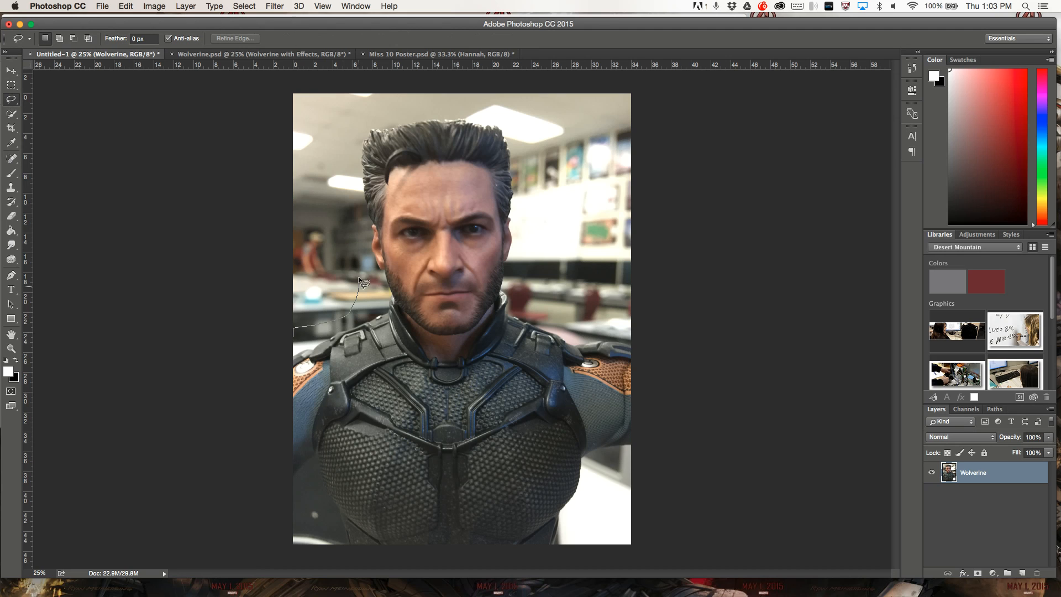
mouse_move(424, 104)
left_mouse_down()
mouse_move(476, 104)
mouse_move(502, 117)
mouse_move(523, 187)
mouse_move(524, 246)
left_mouse_up()
mouse_move(528, 290)
left_mouse_down()
mouse_move(545, 310)
mouse_move(582, 329)
mouse_move(616, 328)
mouse_move(666, 363)
left_mouse_up()
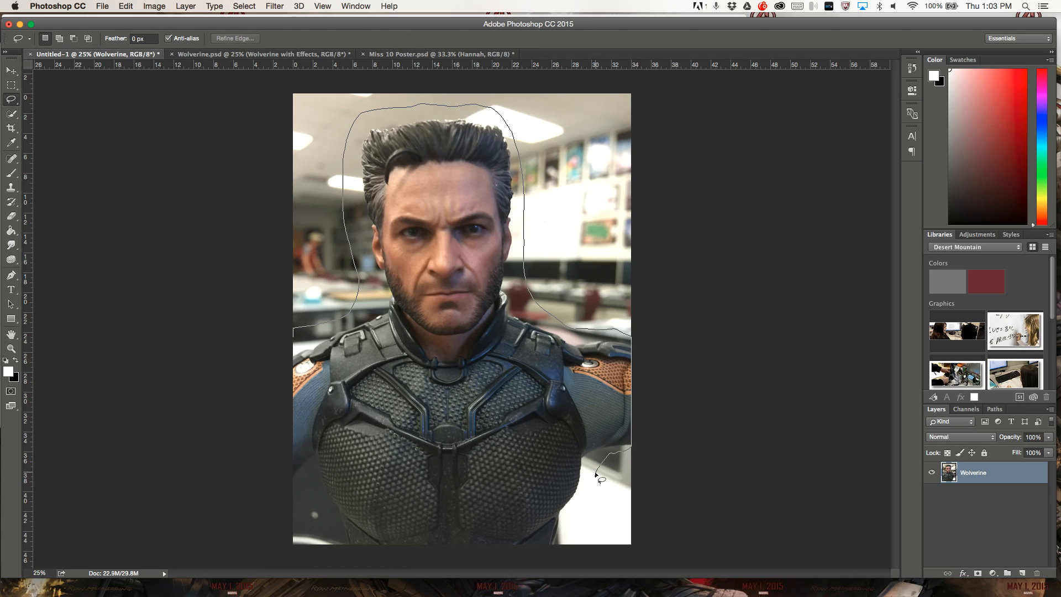
mouse_move(564, 569)
left_mouse_down()
mouse_move(381, 591)
mouse_move(348, 582)
mouse_move(326, 545)
left_mouse_up()
left_click_drag(245, 468, 204, 329)
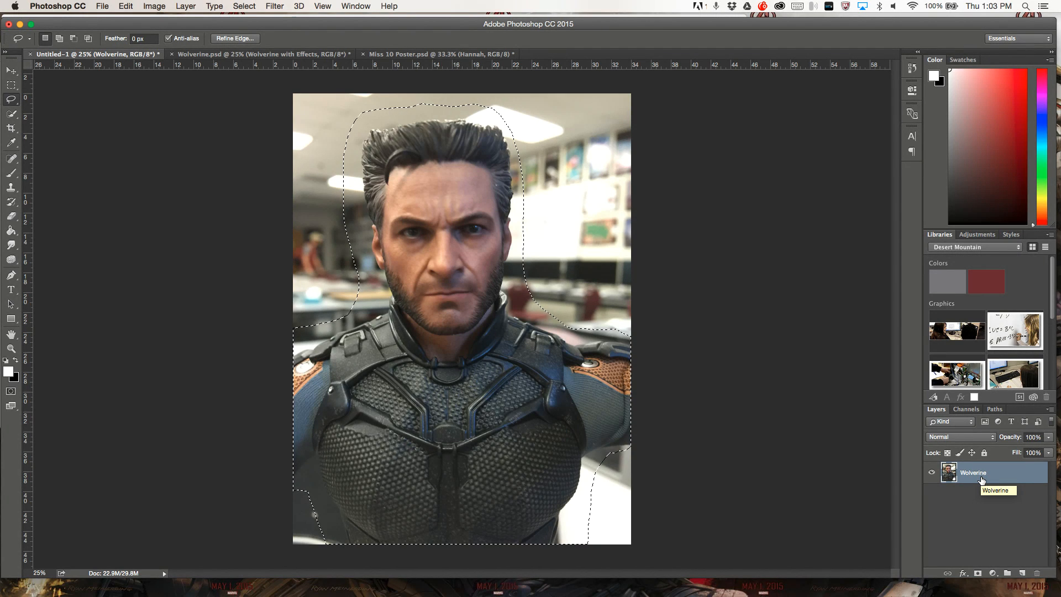
left_click(977, 574)
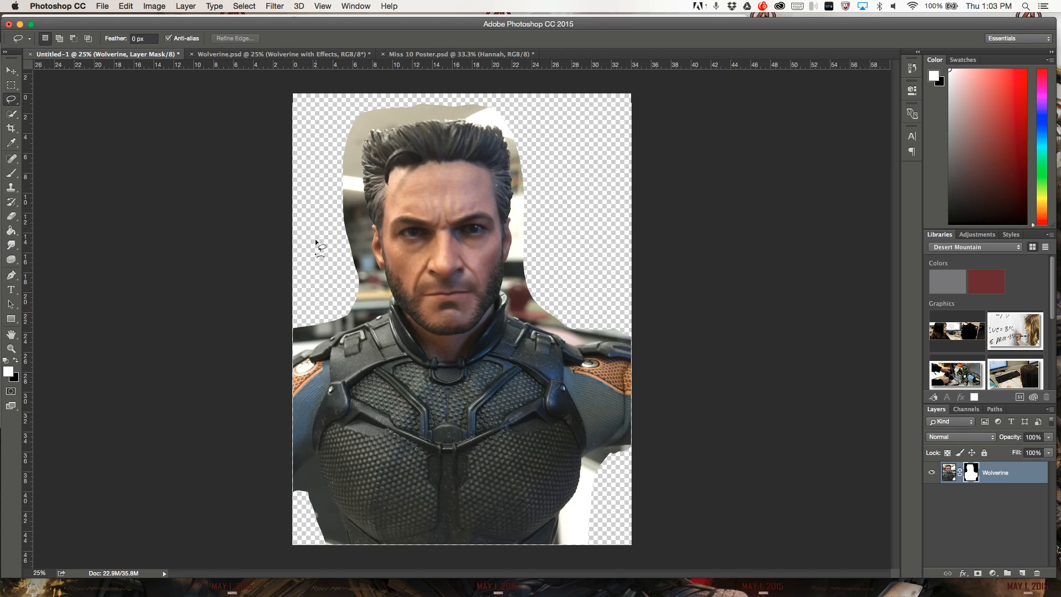
Switch between the Wolverine layer's image and its mask, then set a red foreground colour with the image active
left_click(949, 472)
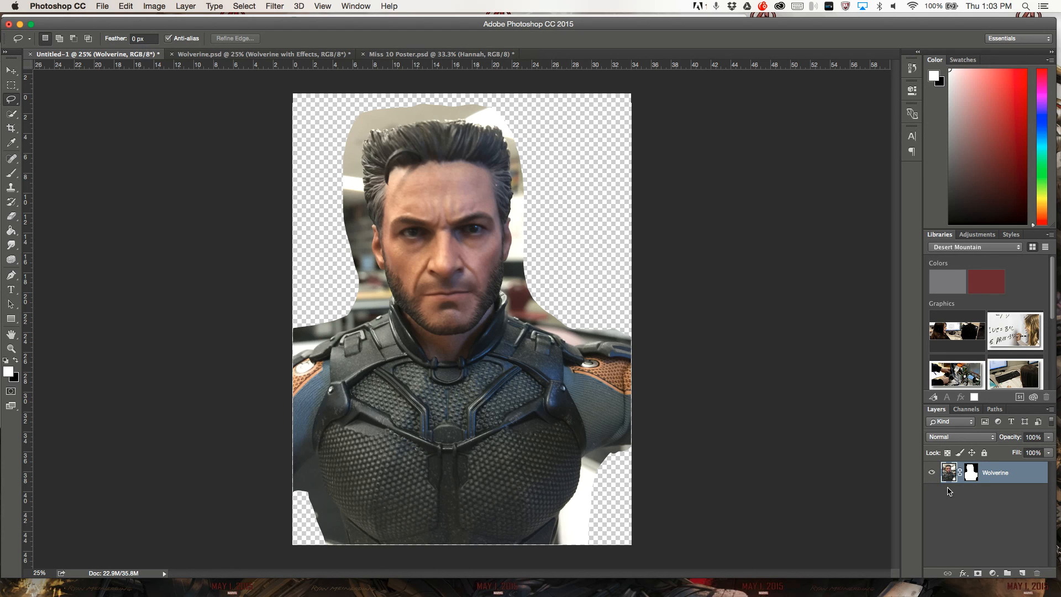
left_click(971, 472)
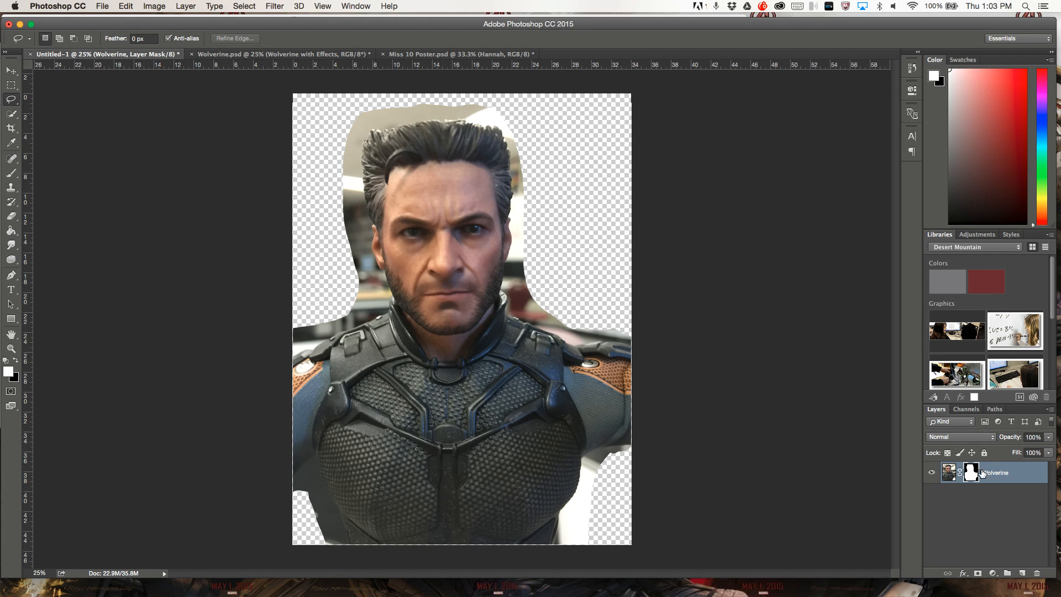
left_click(950, 472)
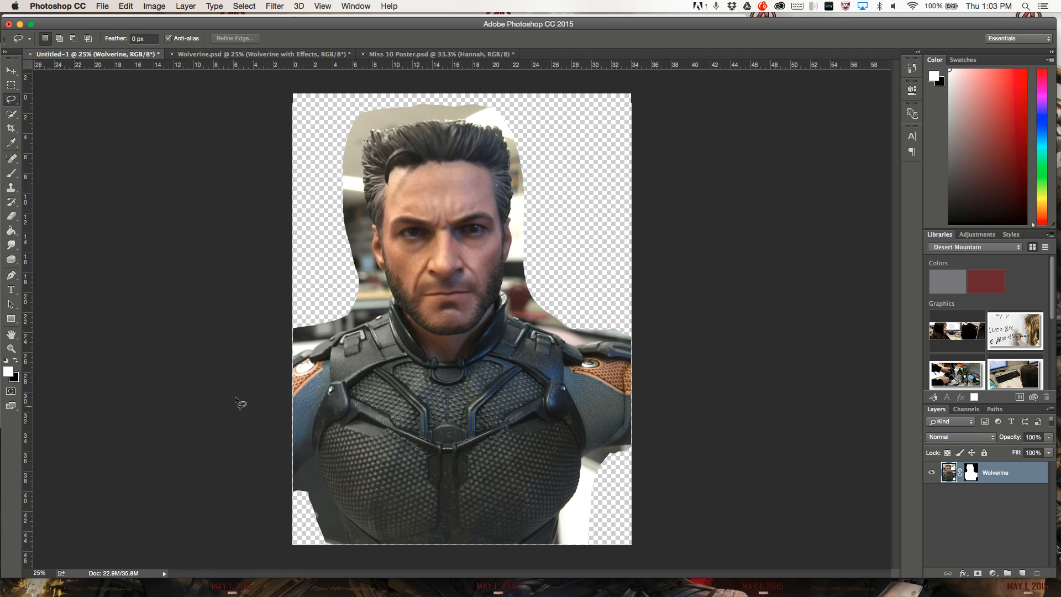
left_click(5, 371)
left_click_drag(685, 386, 779, 349)
left_click(815, 306)
Lasso the leftover background beside the hair above the ear and fill that area of the layer mask with black
left_click(972, 476)
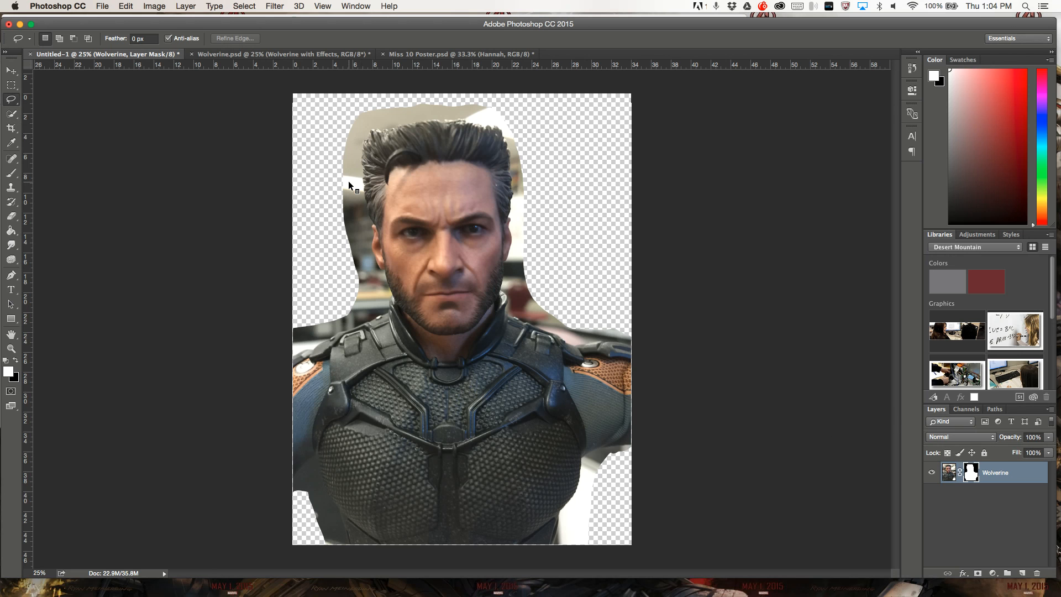
scroll(348, 180, "up", 10)
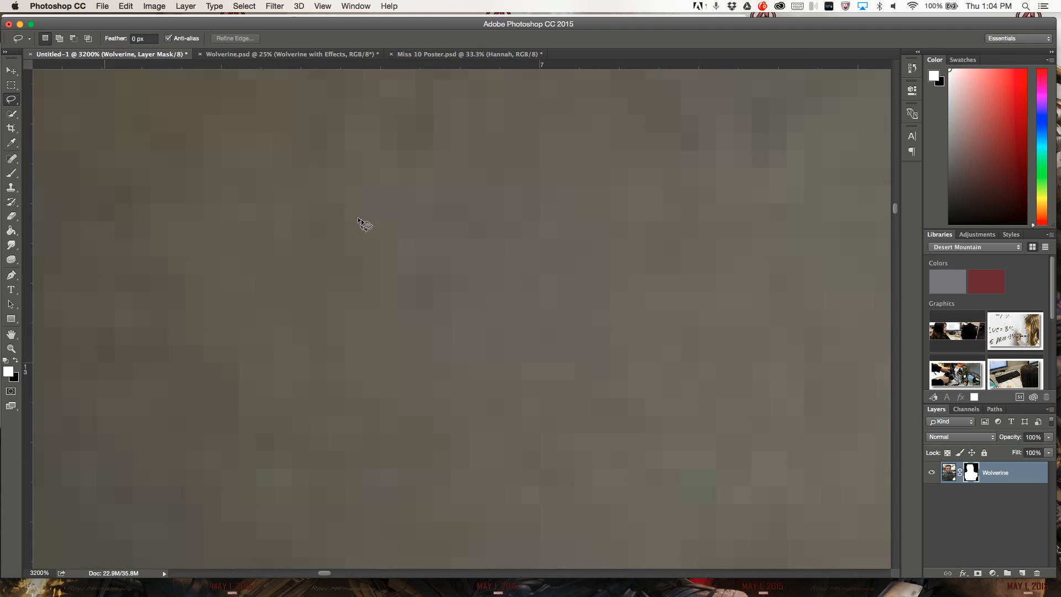
scroll(364, 213, "down", 10)
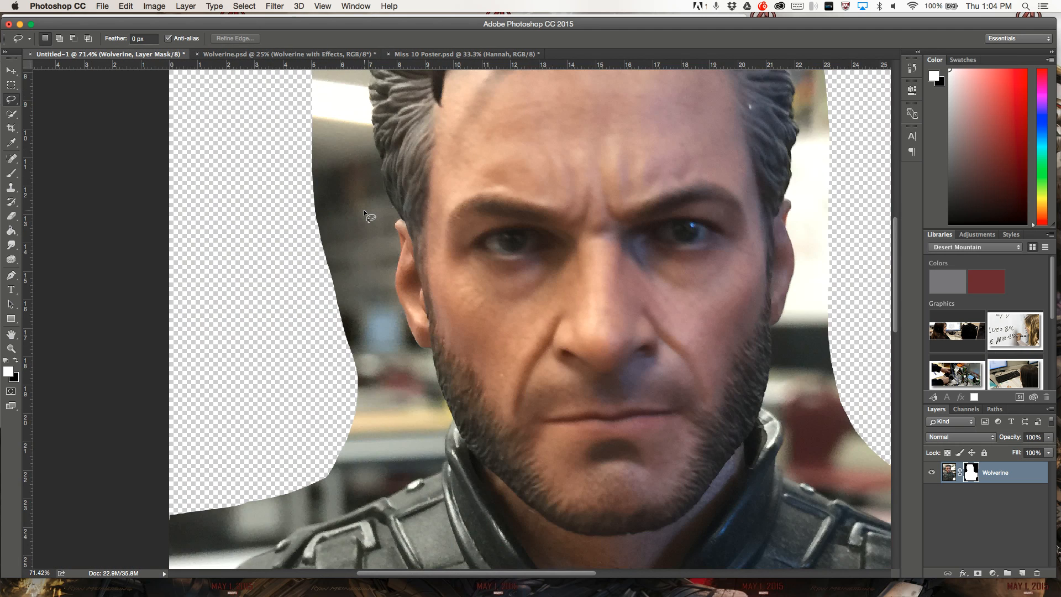
scroll(364, 213, "up", 1)
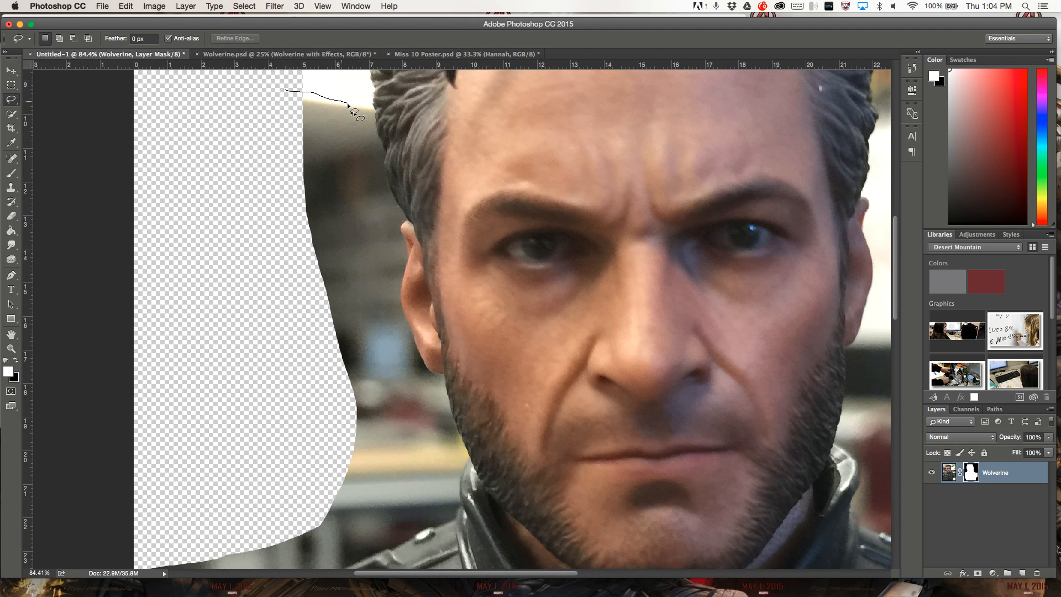
mouse_move(377, 132)
left_mouse_down()
mouse_move(401, 207)
mouse_move(381, 238)
mouse_move(284, 256)
mouse_move(245, 192)
mouse_move(284, 89)
left_mouse_up()
key("BackSpace")
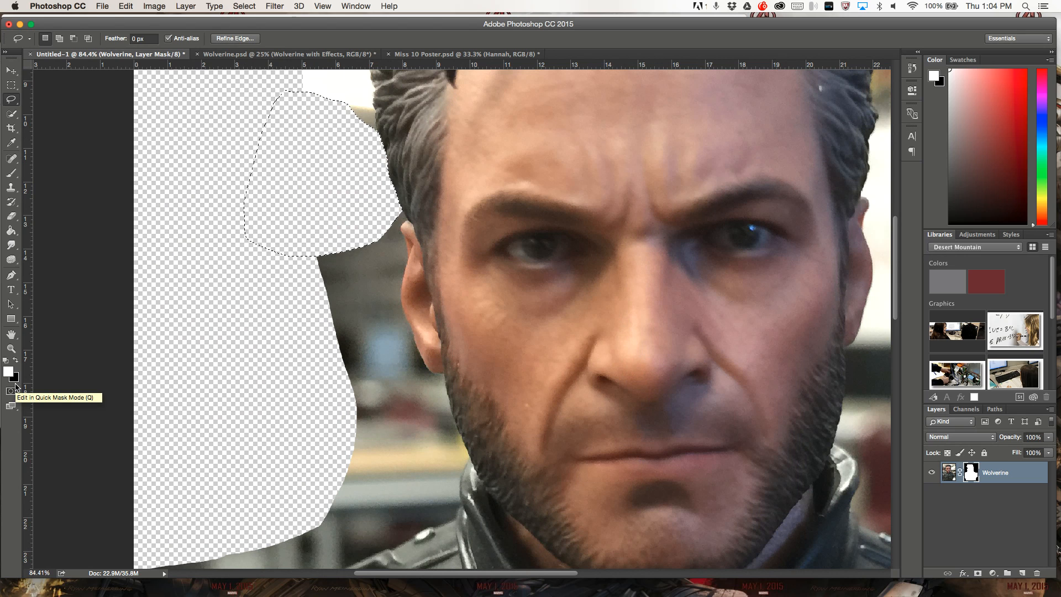
Swap the foreground and background colours, then refill the selected mask area with white and again with black
left_click(15, 360)
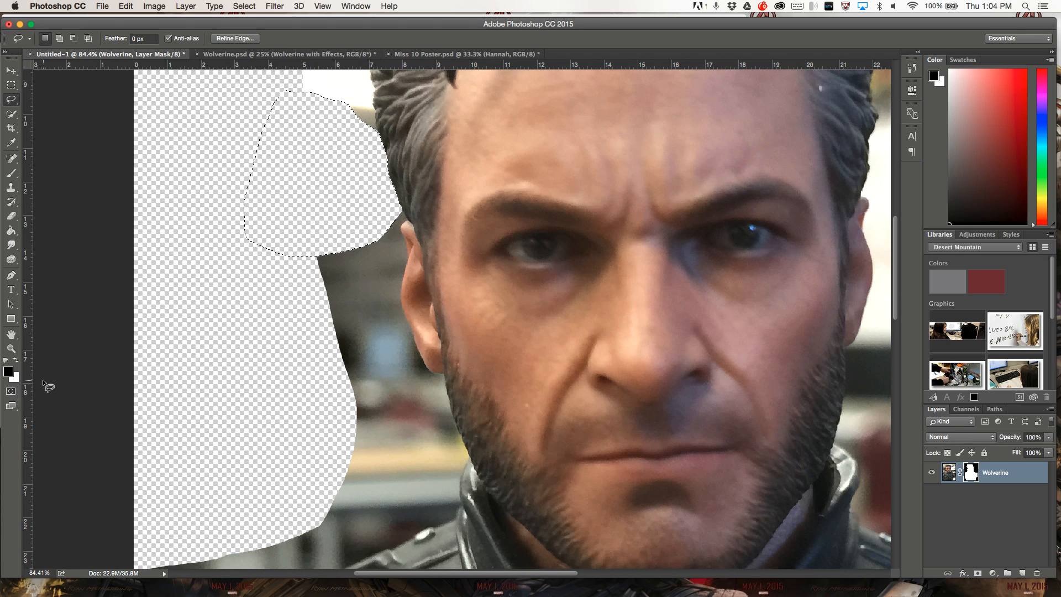
key("BackSpace")
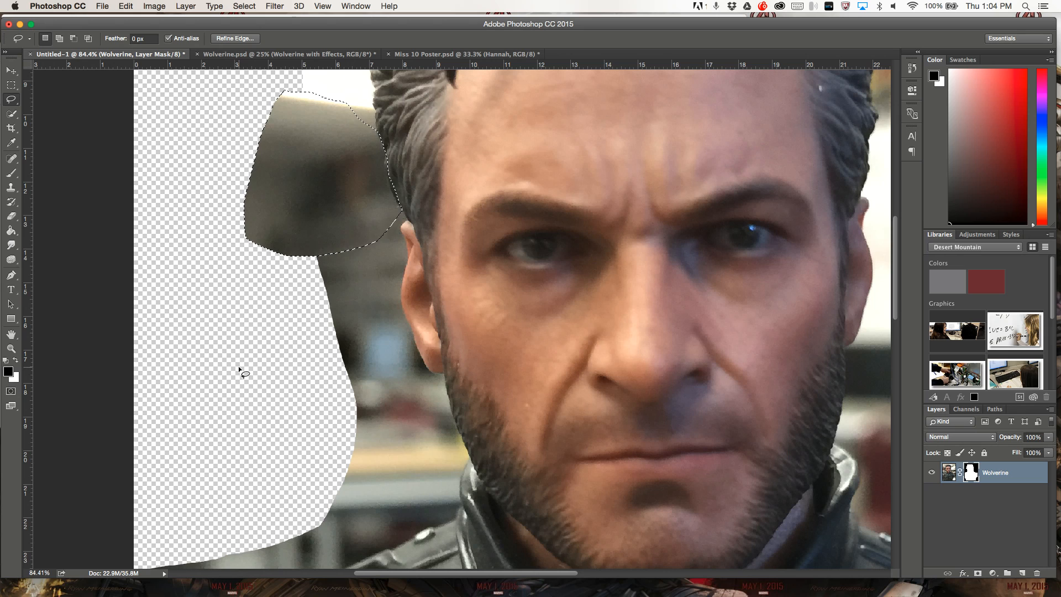
key("alt+BackSpace")
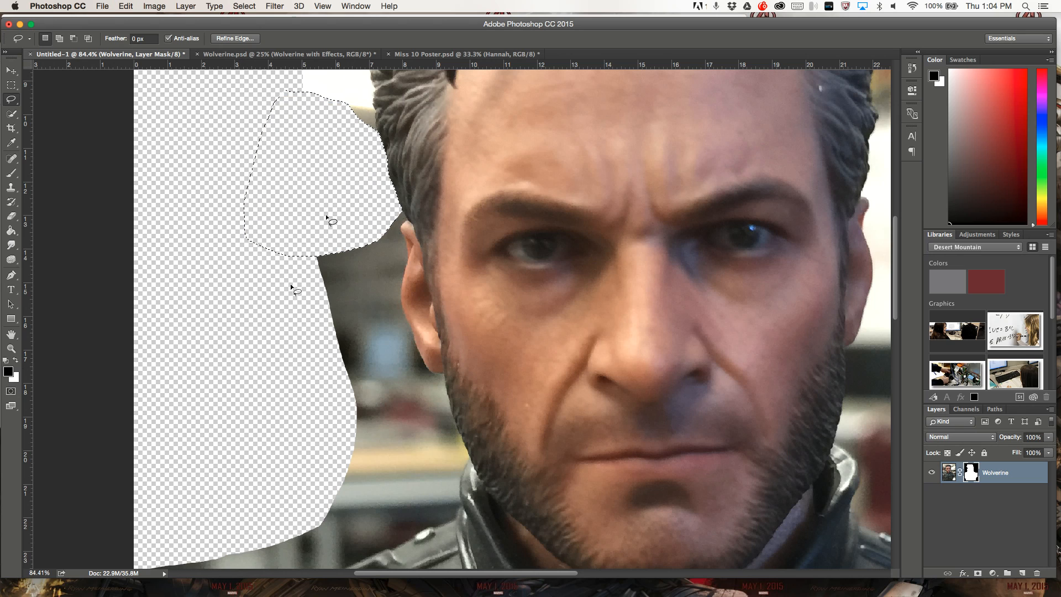
Lasso a new area across the ear and along the cheek, fill it with black on the mask, and deselect
key("super+d")
mouse_move(404, 212)
left_mouse_down()
mouse_move(448, 393)
mouse_move(389, 430)
mouse_move(302, 368)
mouse_move(296, 206)
left_mouse_up()
key("super+BackSpace")
key("super+z")
left_click(16, 360)
key("super+BackSpace")
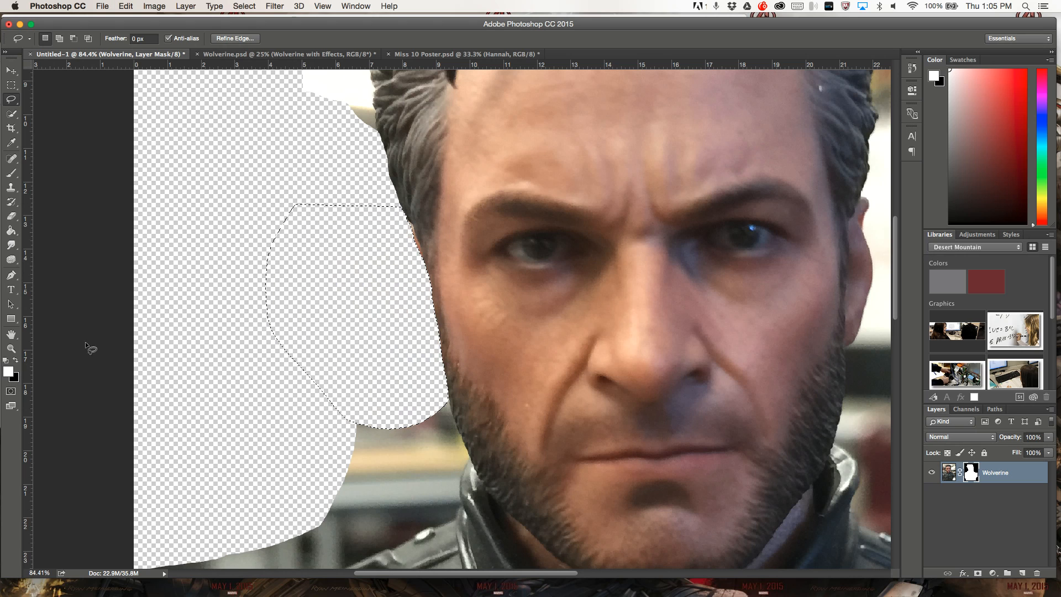
key("super+d")
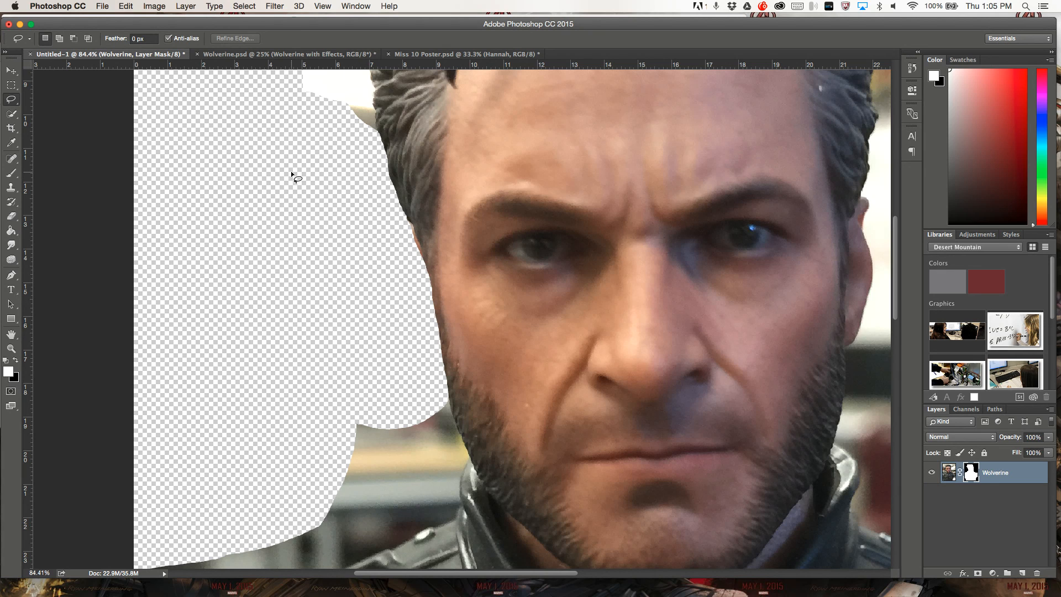
Switch to the Brush tool, try several tip sizes and set the brush size to 60
left_click(11, 173)
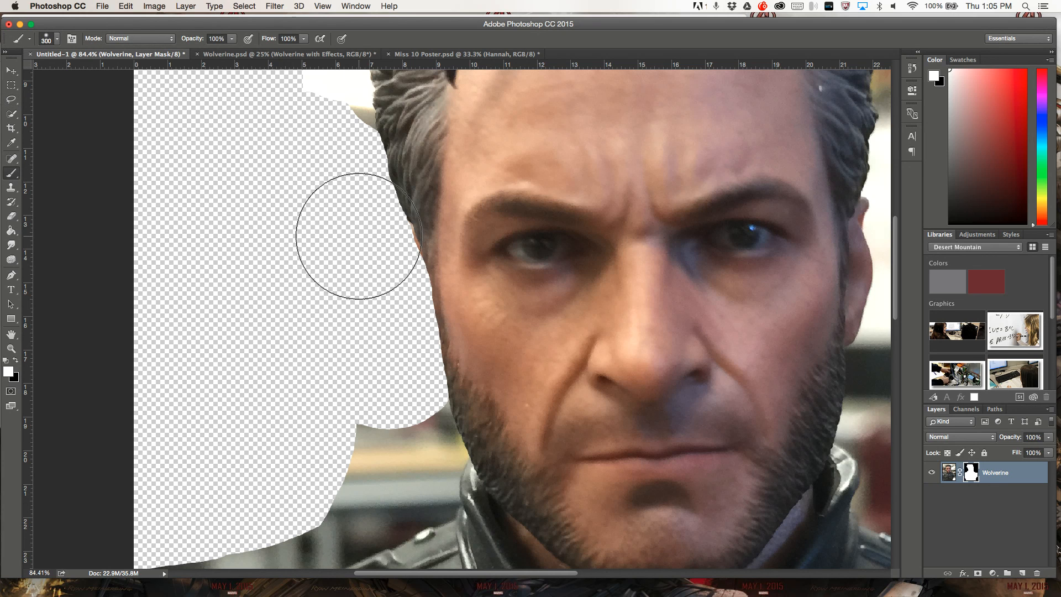
key("bracketleft")
key("bracketleft")
key("bracketleft")
key("bracketleft")
key("bracketleft")
key("bracketleft")
key("bracketleft")
key("bracketleft")
key("bracketleft")
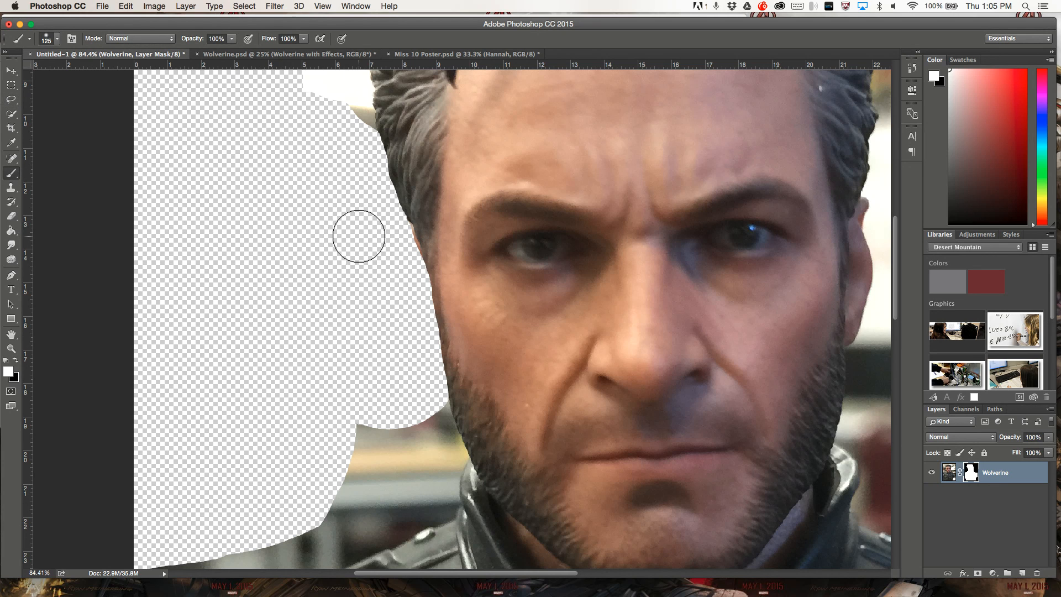
key("bracketright")
key("bracketright")
key("bracketright")
key("bracketright")
key("bracketright")
key("bracketright")
key("bracketright")
key("bracketright")
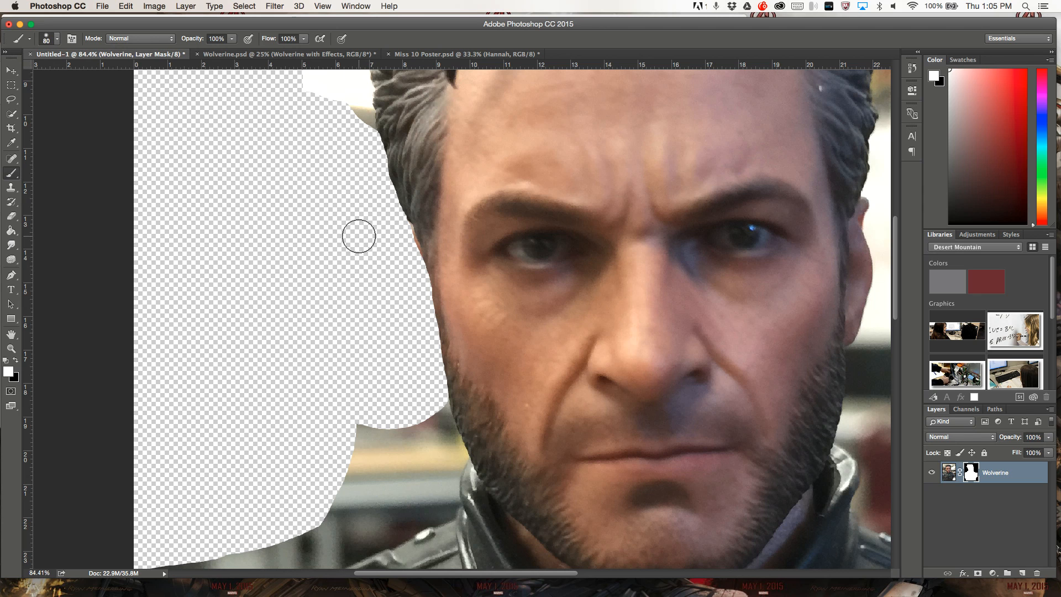
key("bracketleft")
key("bracketleft")
key("bracketleft")
key("bracketleft")
key("bracketleft")
key("bracketleft")
key("bracketleft")
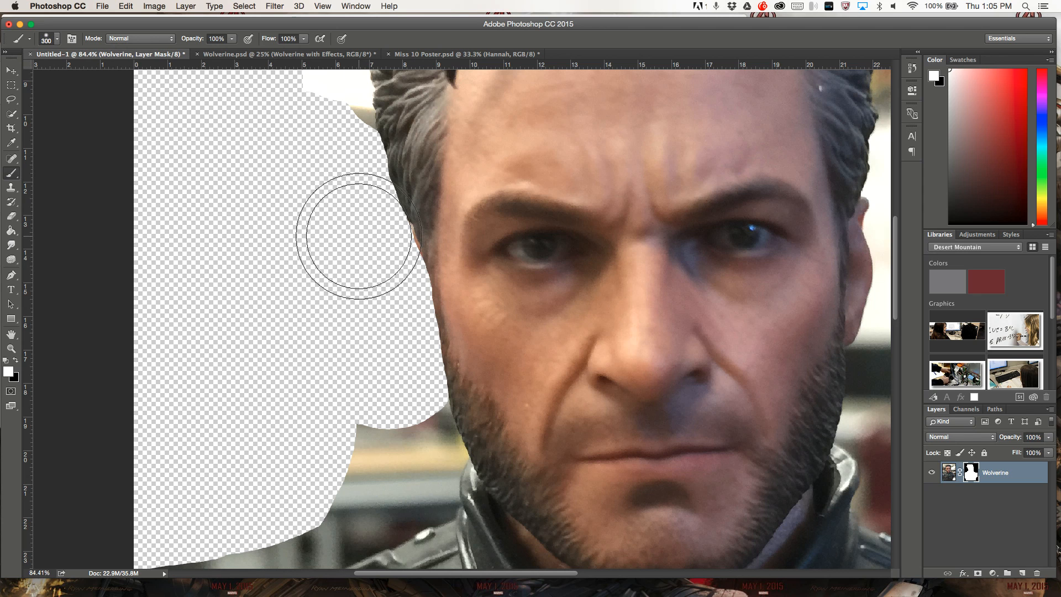
key("bracketleft")
key("bracketleft")
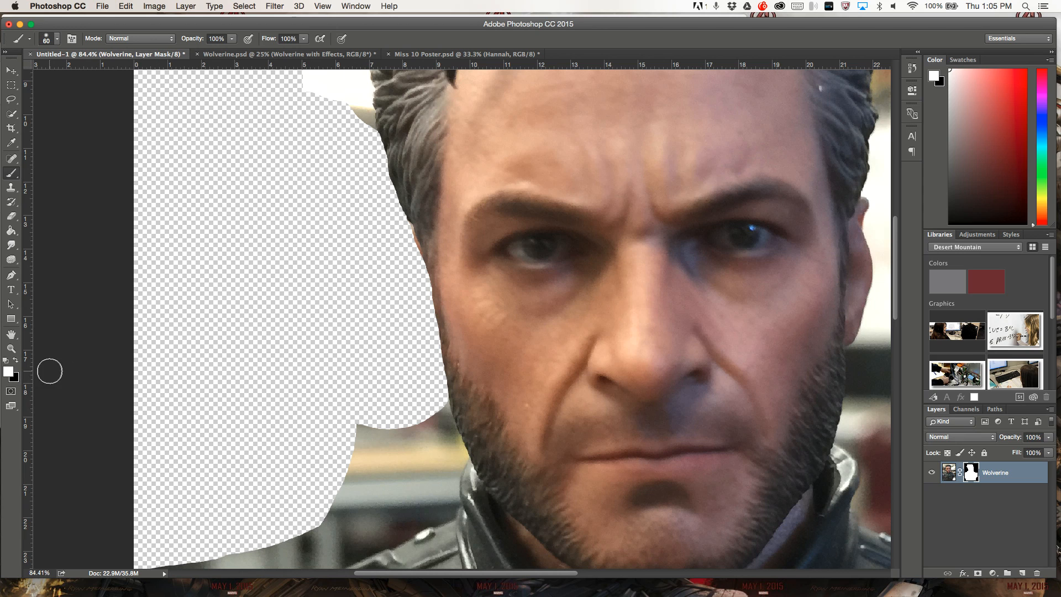
Paint white on the mask to restore the hidden ear, then paint black to hide the background around it
left_click(413, 222)
mouse_move(413, 222)
left_mouse_down()
mouse_move(410, 264)
mouse_move(405, 225)
mouse_move(412, 323)
mouse_move(403, 298)
mouse_move(439, 370)
mouse_move(419, 252)
mouse_move(439, 375)
mouse_move(396, 305)
left_mouse_up()
left_click(15, 360)
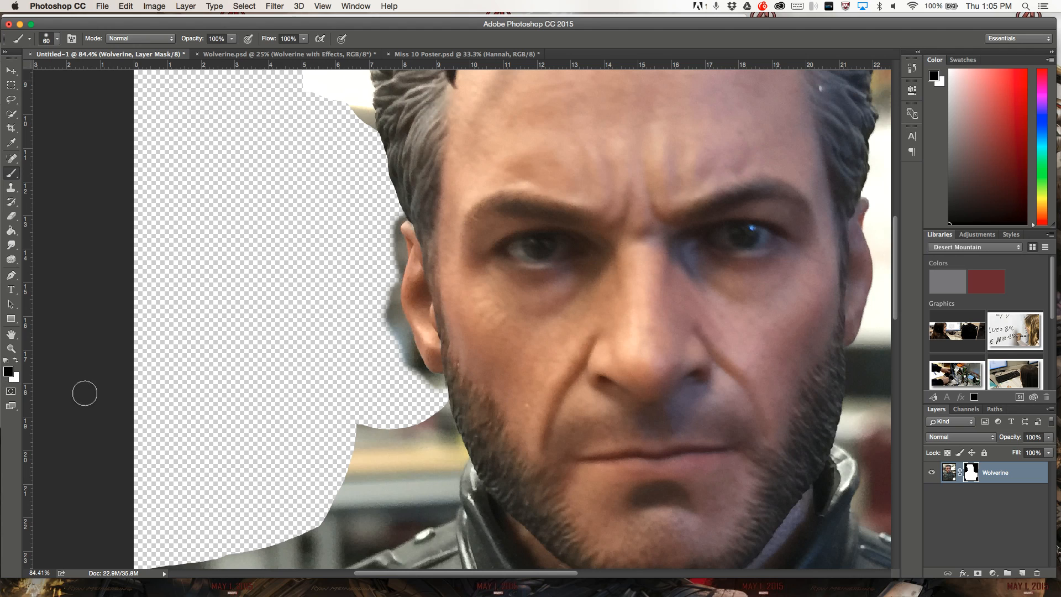
mouse_move(433, 385)
left_mouse_down()
mouse_move(389, 304)
mouse_move(387, 229)
left_mouse_up()
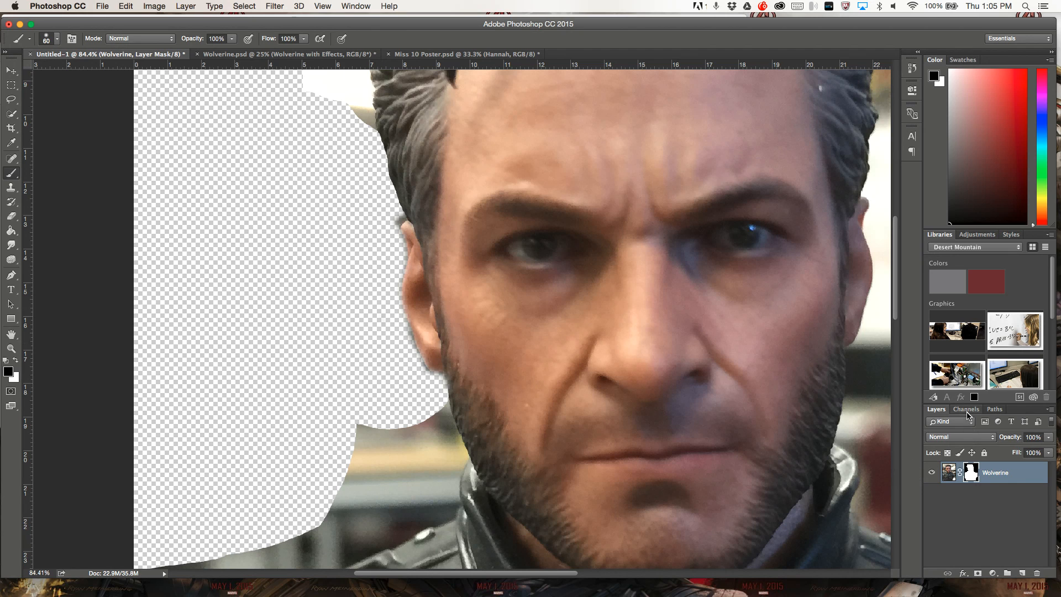
Load the saved Wolverine channel as a selection and replace the layer's rough mask with one made from it
left_click(967, 410)
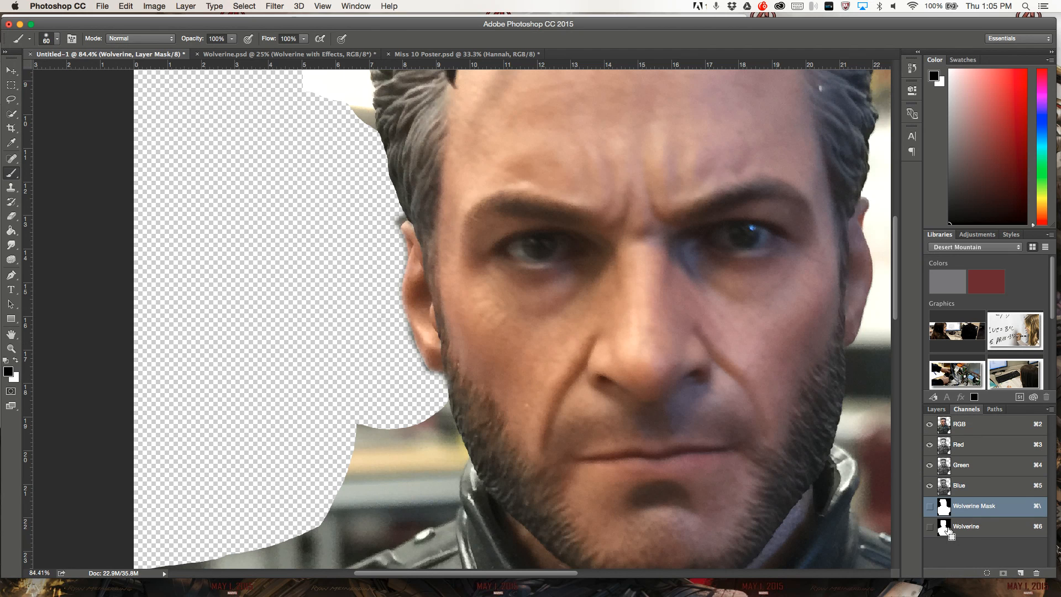
left_click(943, 528, "super")
left_click(936, 409)
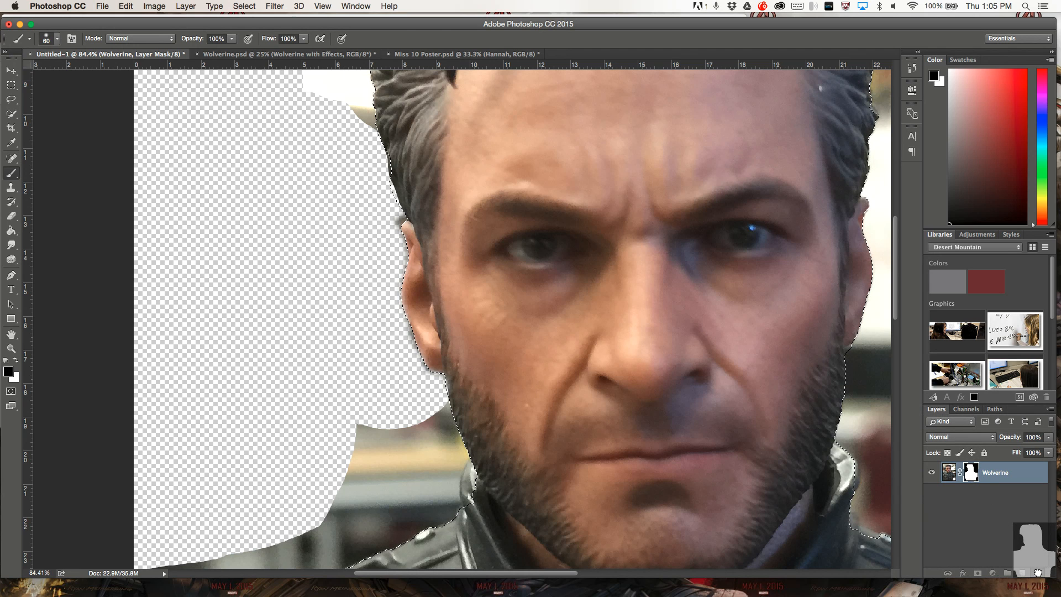
left_click_drag(1038, 573, 1037, 572)
left_click(500, 213)
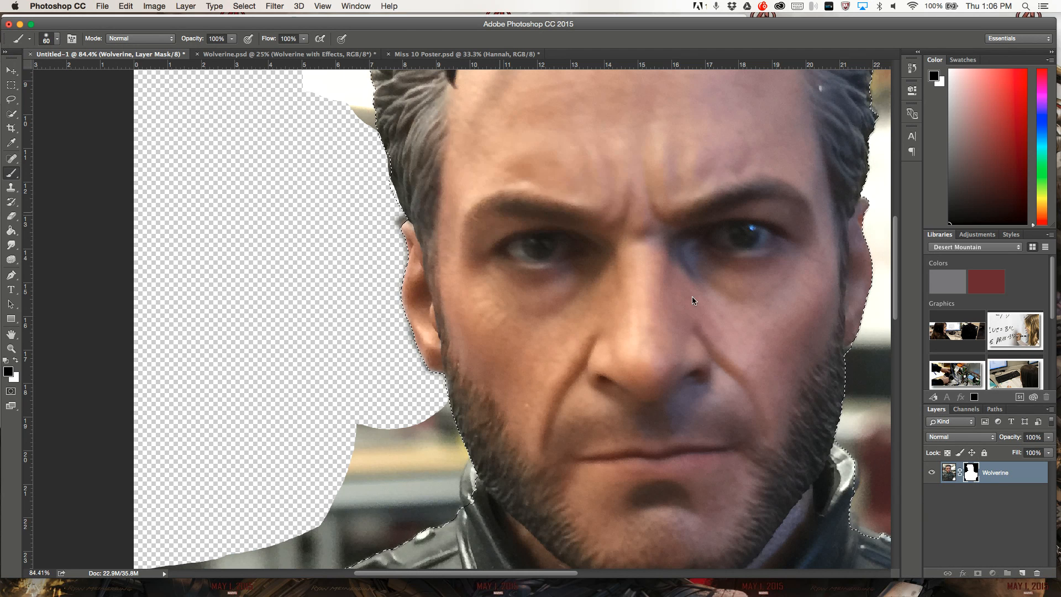
left_click(978, 573)
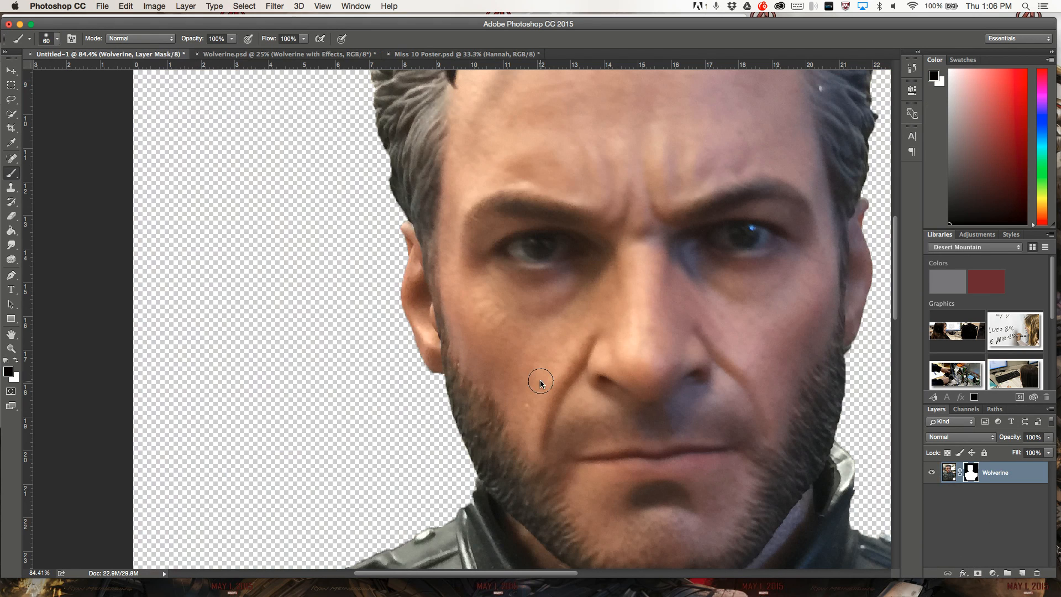
Target the Wolverine layer's image instead of its mask and ready the Brush tool with white as the foreground colour
left_click(11, 84)
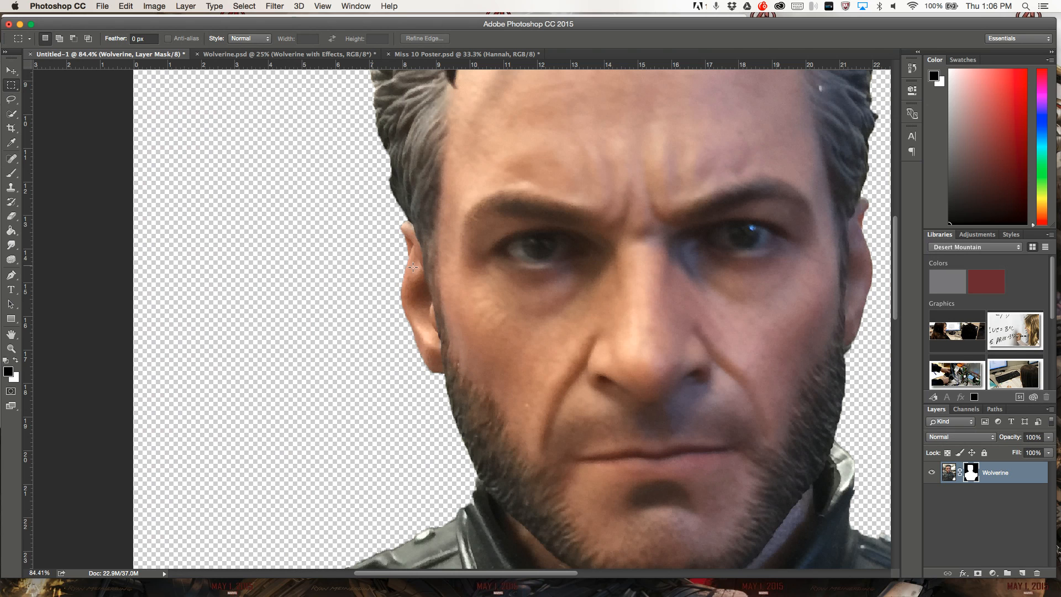
scroll(505, 299, "down", 8)
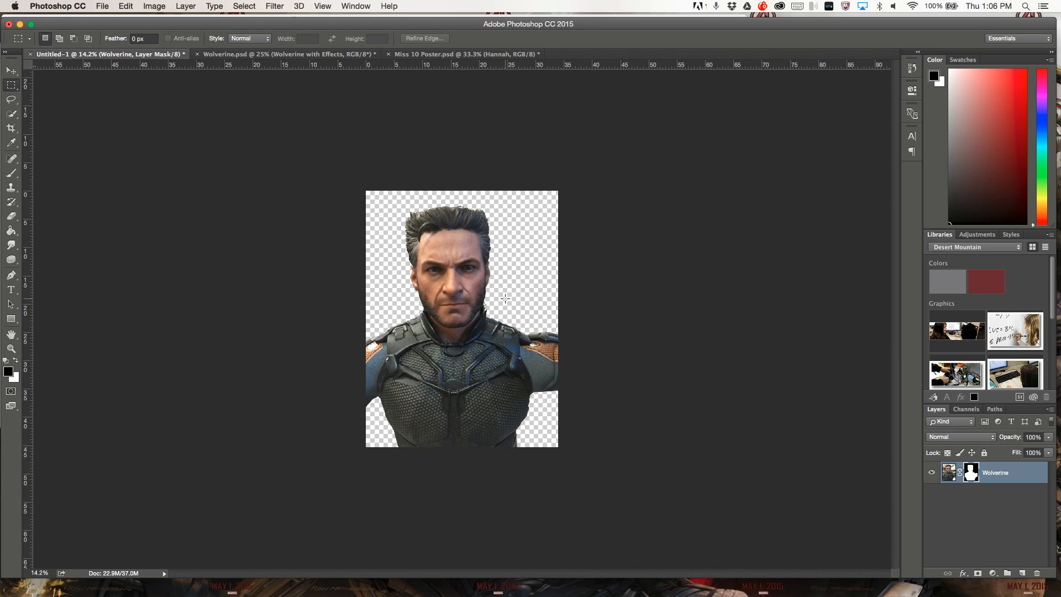
scroll(505, 298, "up", 5)
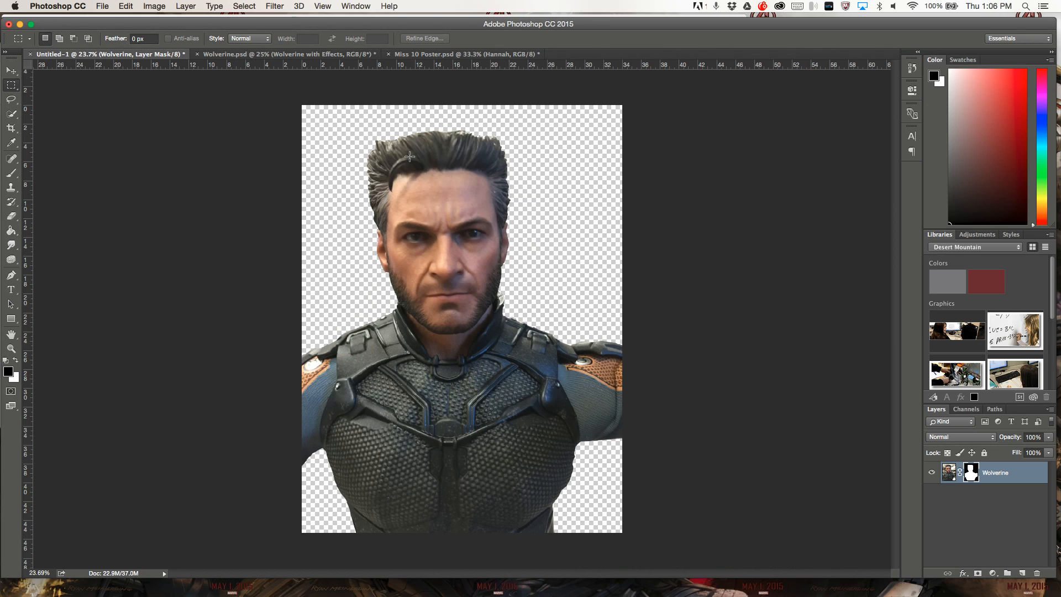
left_click(949, 473)
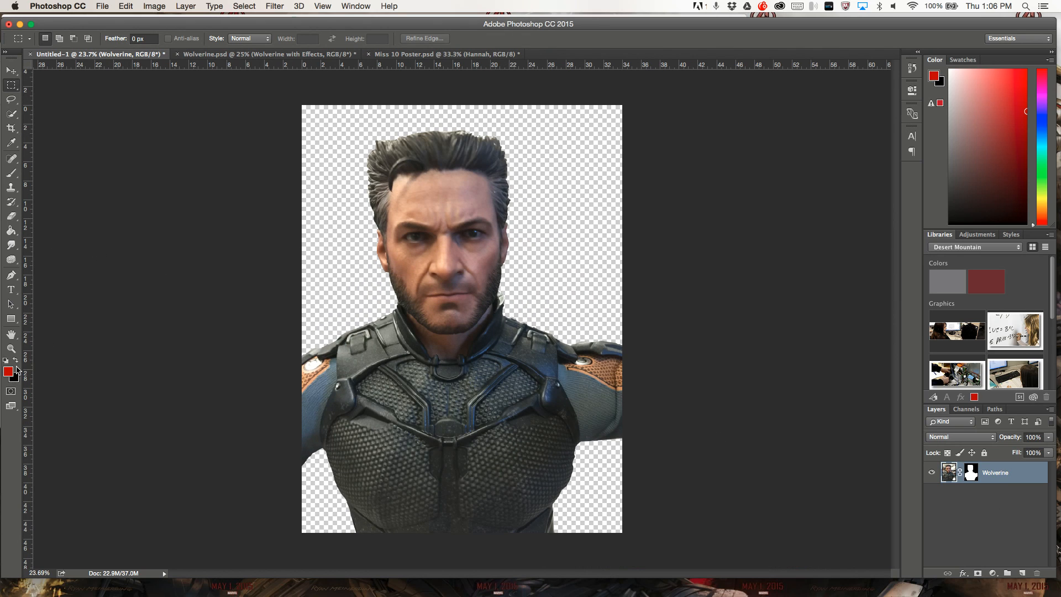
left_click(12, 174)
key("d")
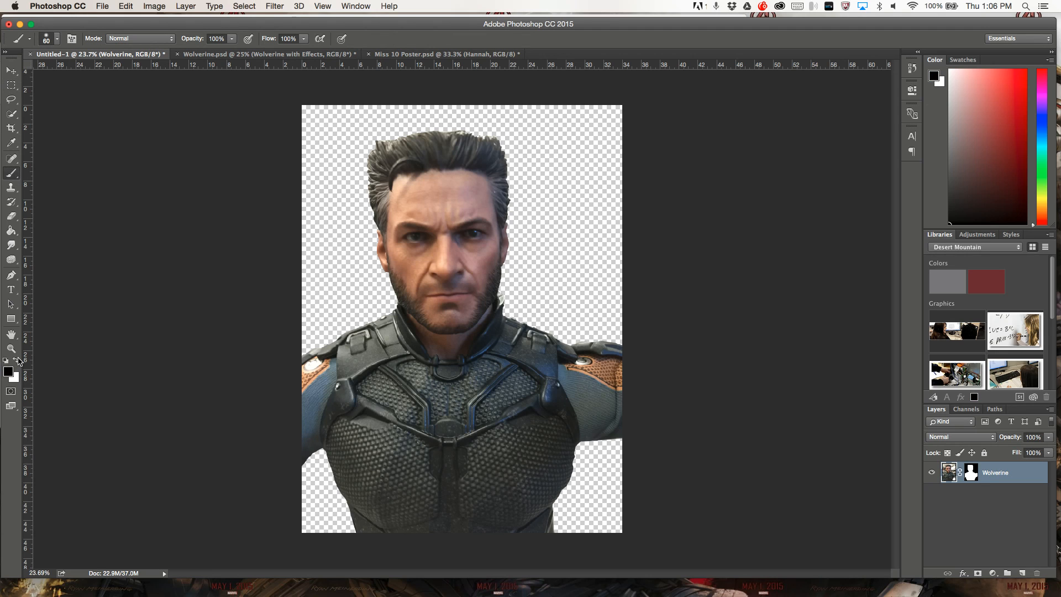
left_click(17, 359)
Enlarge the brush to 600 and paint white over the figure's head on the layer image
key("bracketright")
key("bracketright")
key("bracketright")
key("bracketright")
key("bracketright")
key("bracketright")
key("bracketright")
key("bracketright")
key("bracketright")
key("bracketright")
key("bracketright")
key("bracketright")
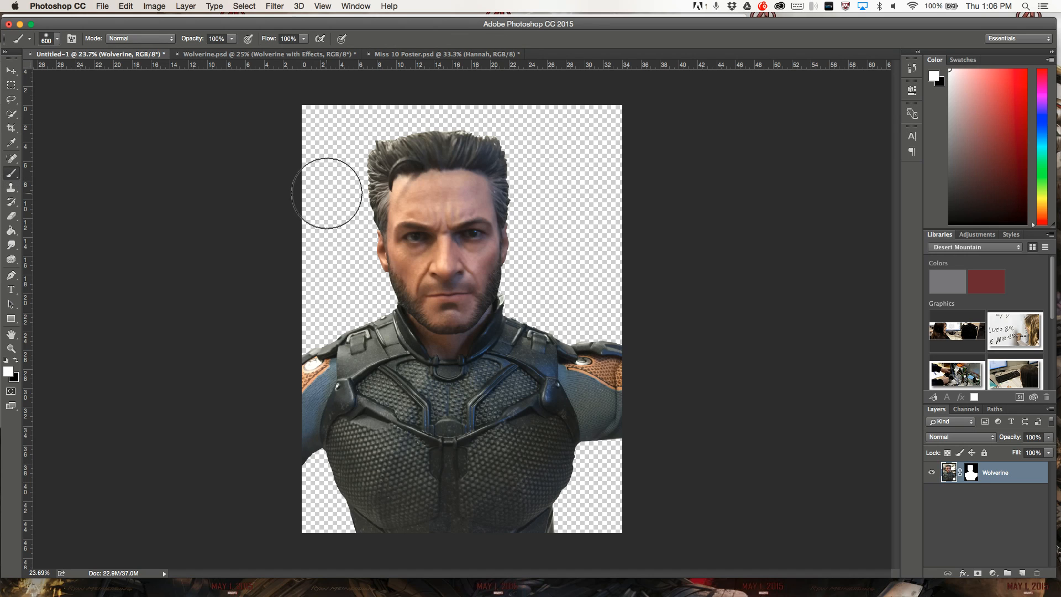
mouse_move(414, 165)
left_mouse_down()
mouse_move(368, 237)
mouse_move(390, 128)
mouse_move(355, 268)
mouse_move(450, 248)
mouse_move(438, 185)
mouse_move(535, 297)
mouse_move(618, 365)
left_mouse_up()
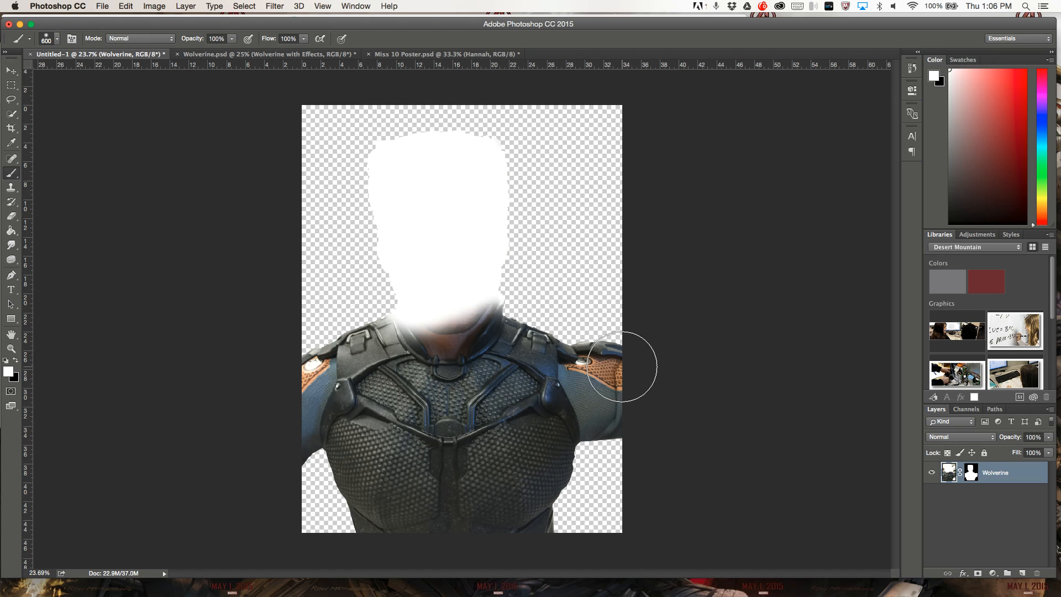
Undo the white paint on the image, and try painting black on the layer mask along one side of the head and shoulder
key("super+z")
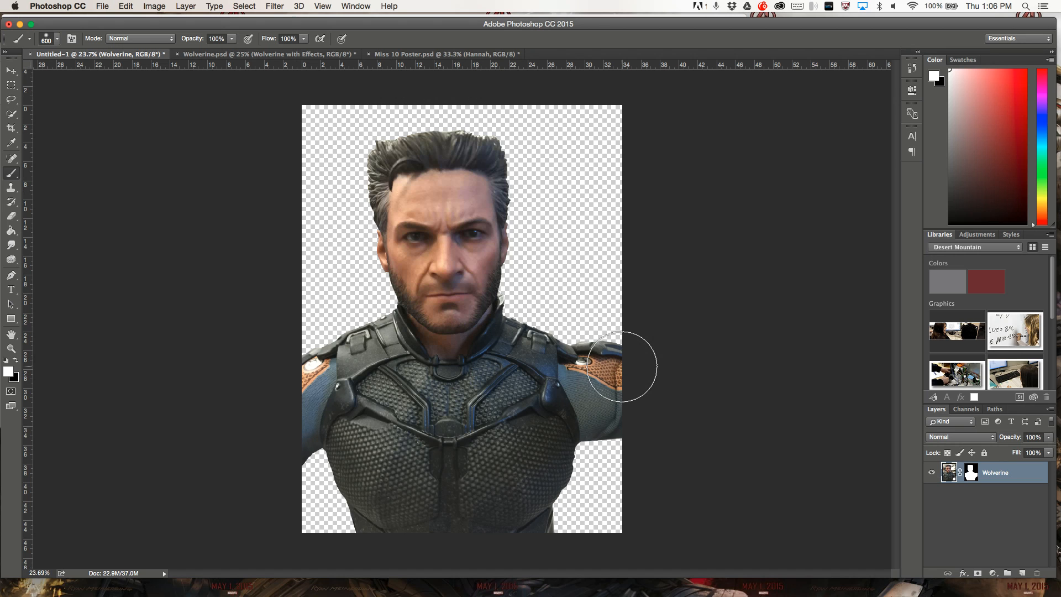
left_click(971, 473)
key("x")
mouse_move(359, 166)
left_mouse_down()
mouse_move(326, 343)
mouse_move(343, 354)
left_mouse_up()
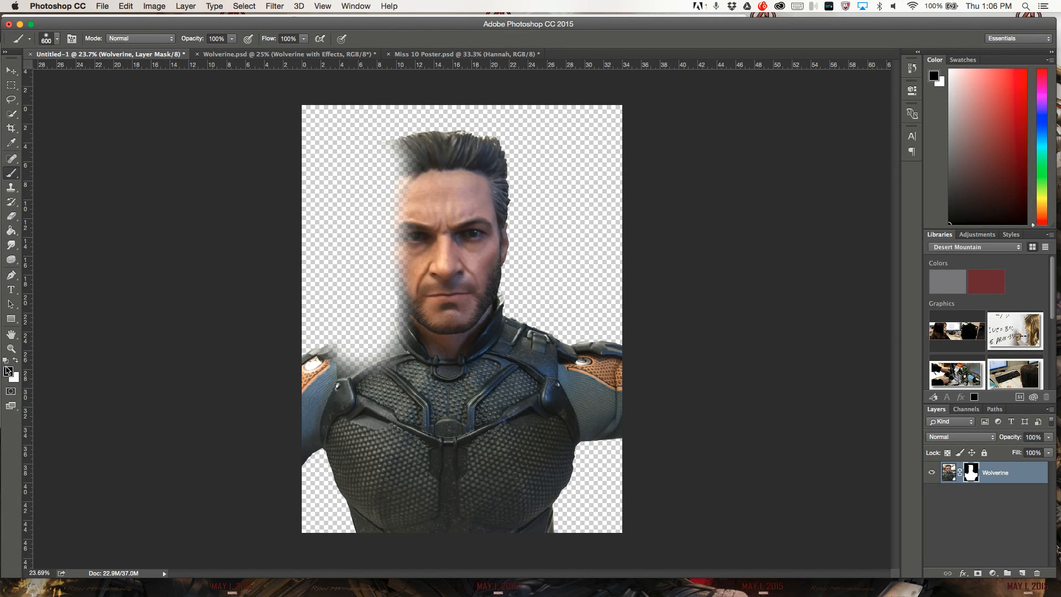
key("super+z")
Paint white on the layer mask around the figure to bring back the hidden background, and undo the stroke
left_click(15, 360)
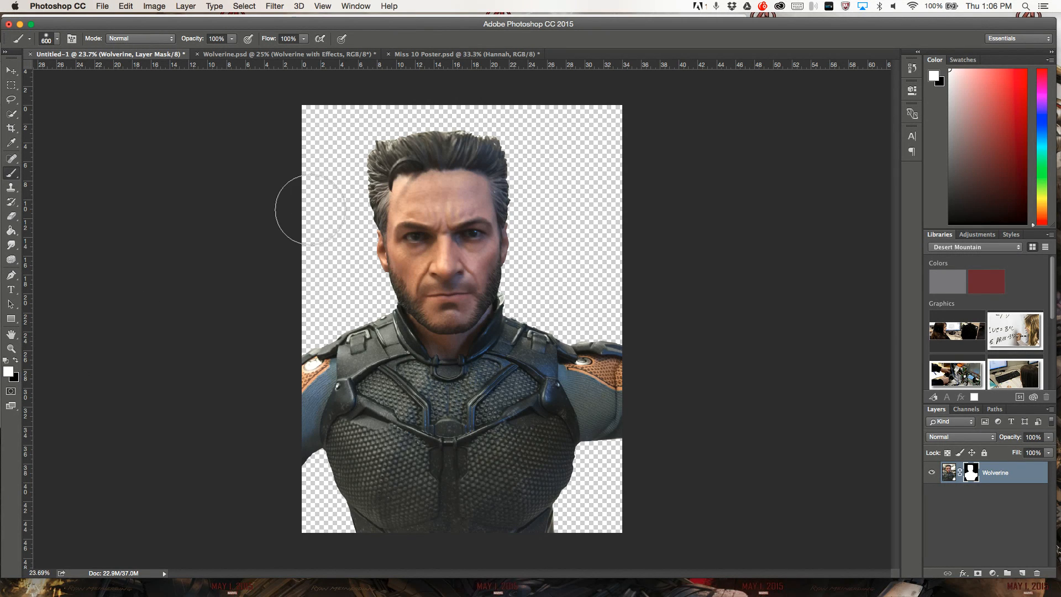
mouse_move(332, 132)
left_mouse_down()
mouse_move(343, 237)
mouse_move(321, 309)
mouse_move(305, 204)
mouse_move(535, 88)
mouse_move(457, 123)
mouse_move(609, 218)
mouse_move(510, 389)
mouse_move(597, 458)
mouse_move(575, 161)
mouse_move(525, 232)
left_mouse_up()
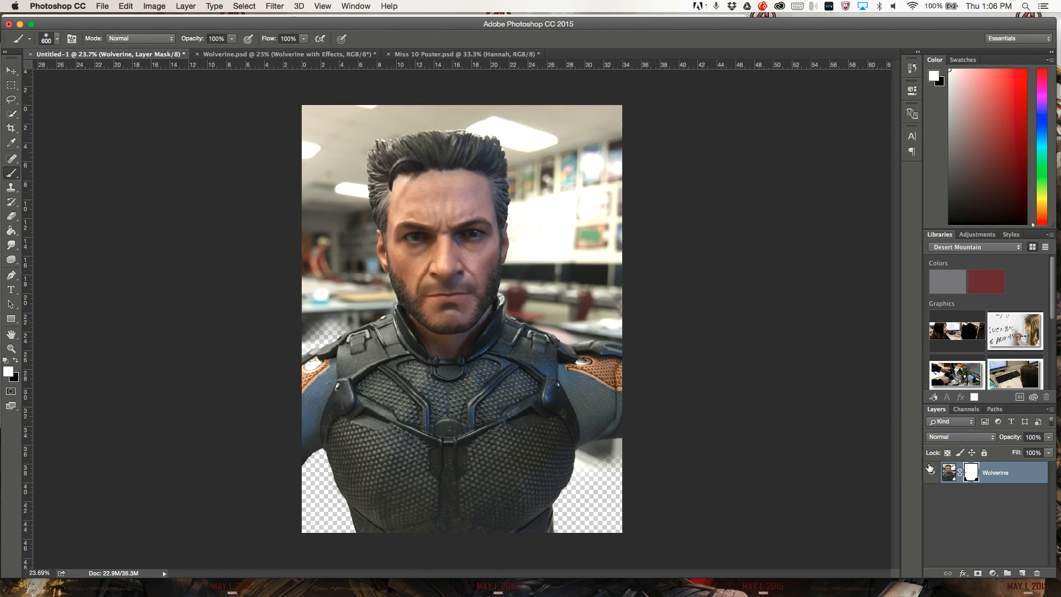
key("super+z")
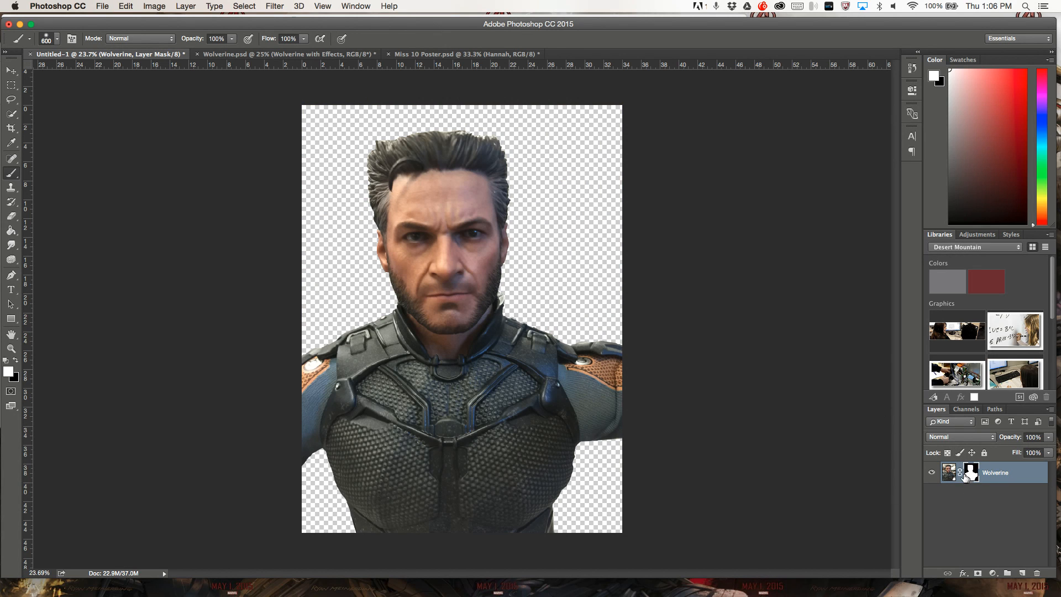
key("super+z")
key("super+z")
Switch to the Wolverine.psd document and clear the selection around the figure
left_click(229, 53)
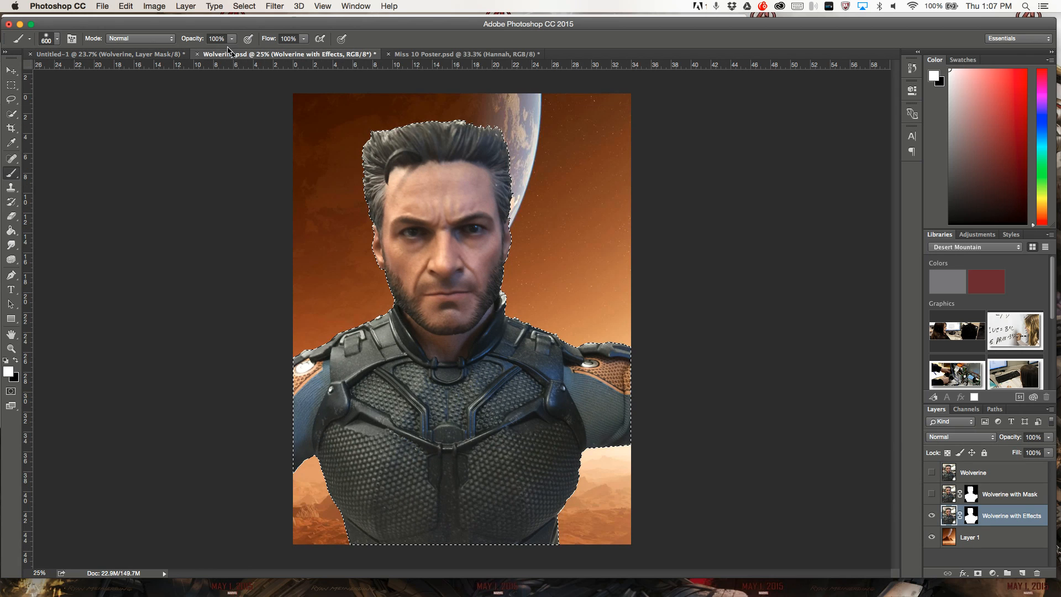
key("m")
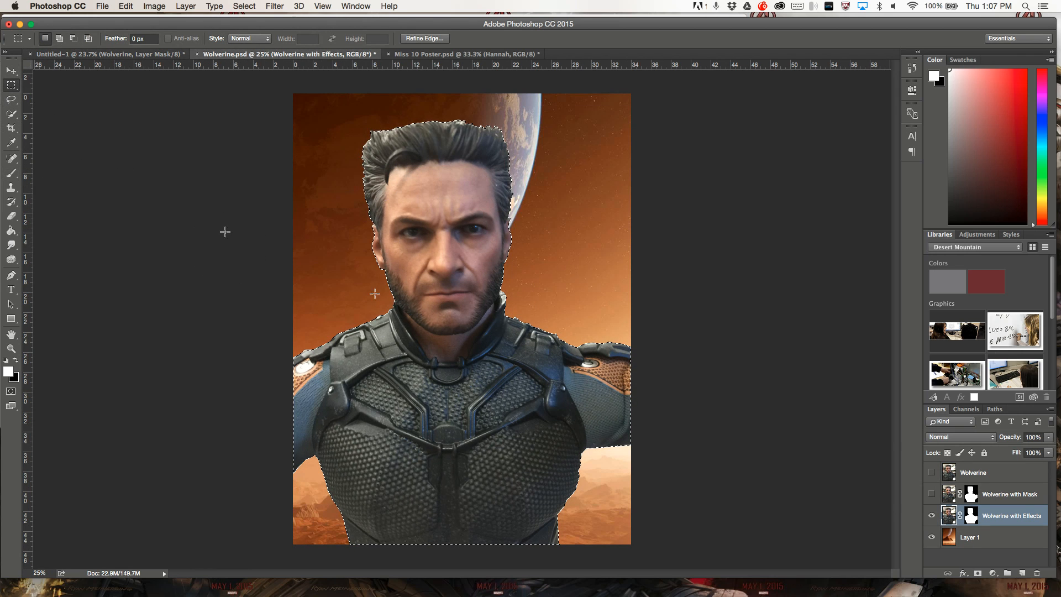
left_click(597, 242)
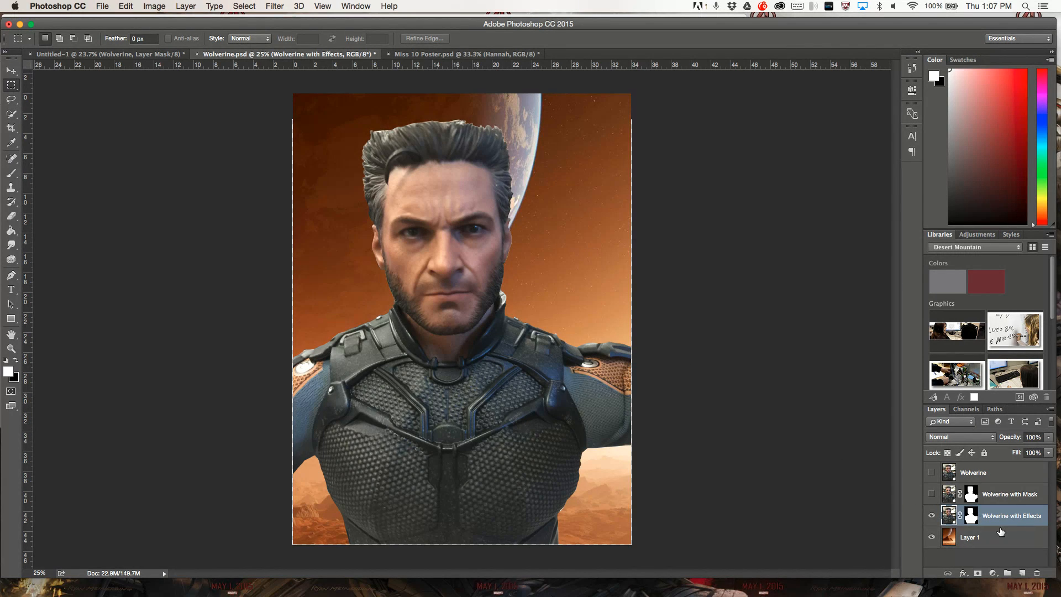
Add a Color Overlay effect to the Wolverine with Effects layer at 100% opacity in Normal blend mode
left_click(963, 575)
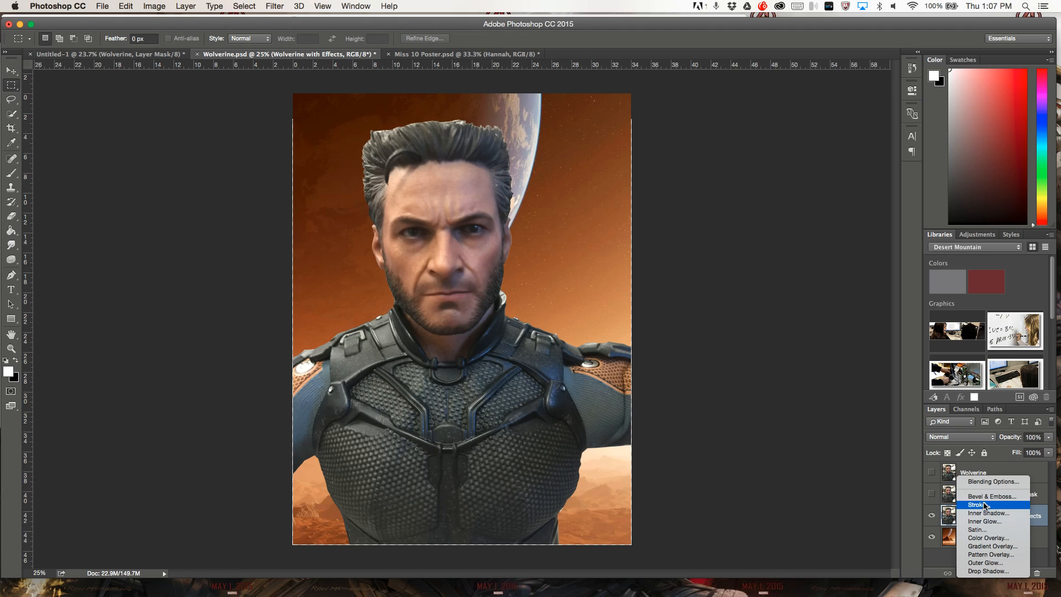
left_click(993, 538)
left_click_drag(833, 168, 880, 173)
left_click(844, 157)
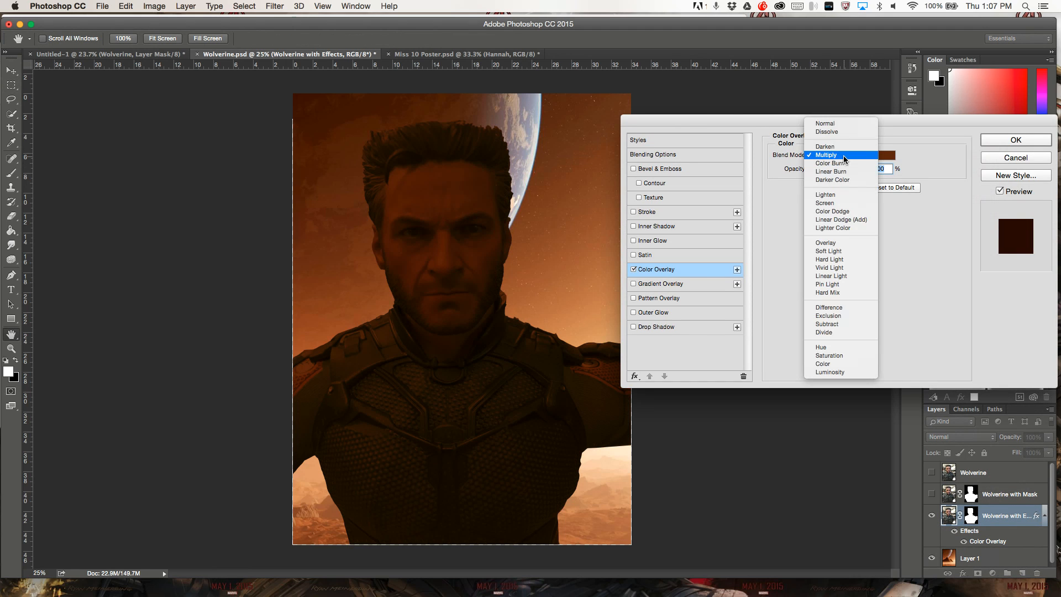
left_click(827, 123)
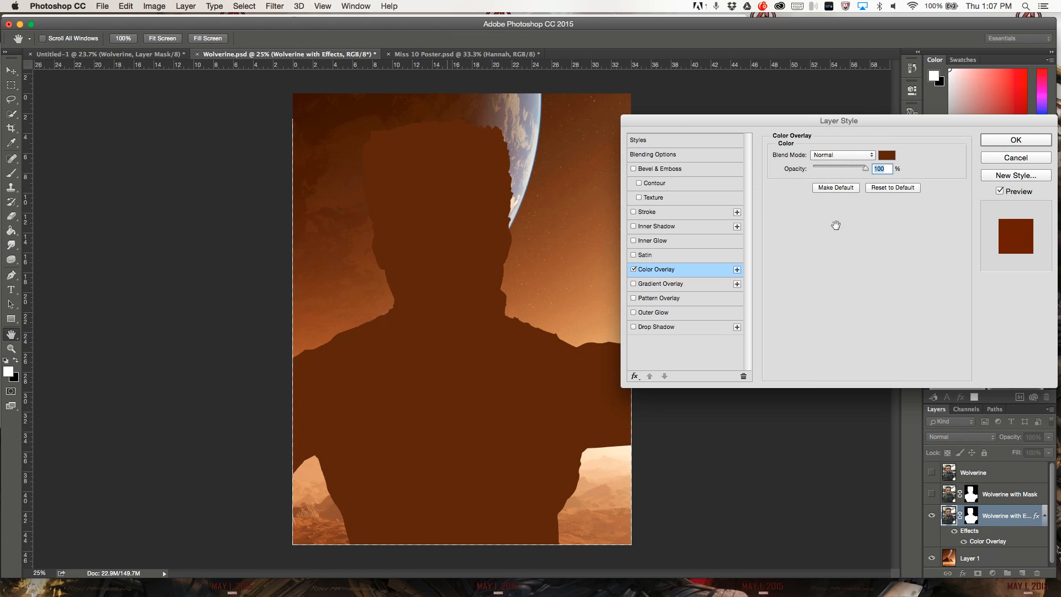
Sample a dark reddish brown from the sky beside the figure's head as the overlay colour
left_click(887, 155)
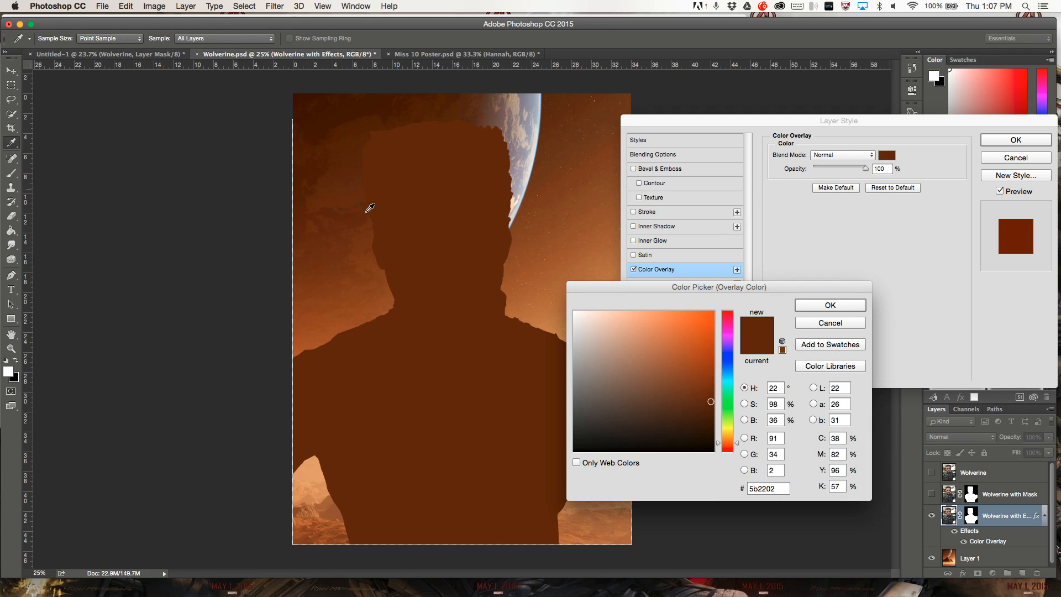
left_click(349, 187)
left_click(830, 305)
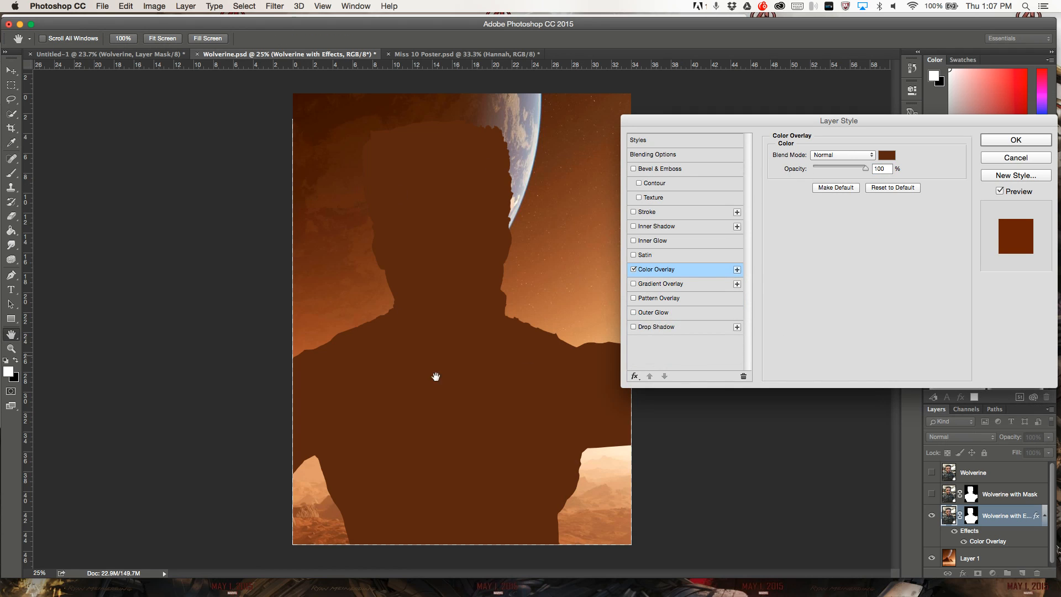
Set the Color Overlay to Multiply at 67% opacity and compare the figure with and without it
left_click(831, 156)
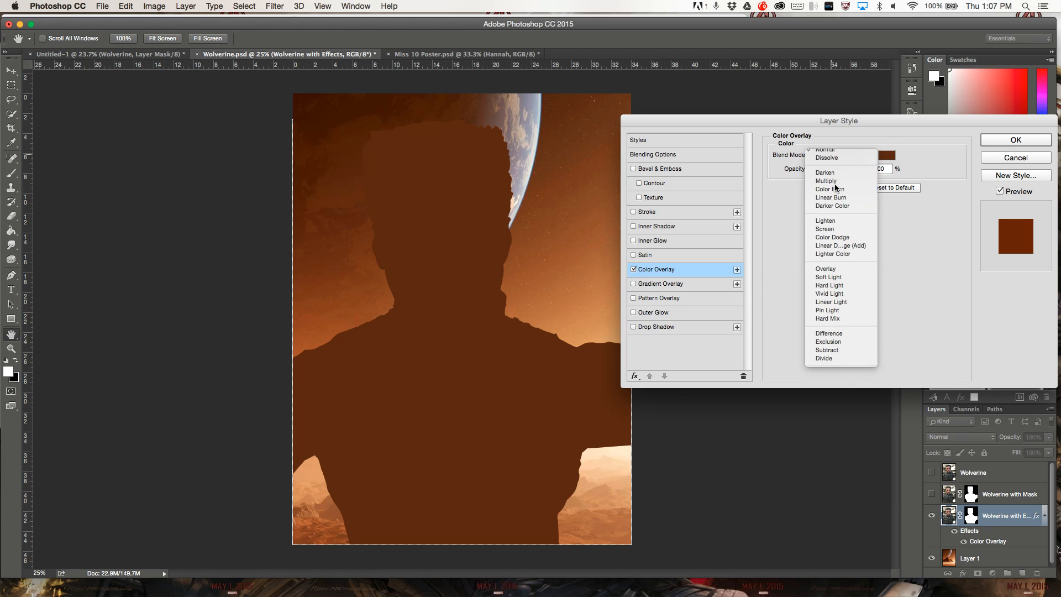
left_click(832, 181)
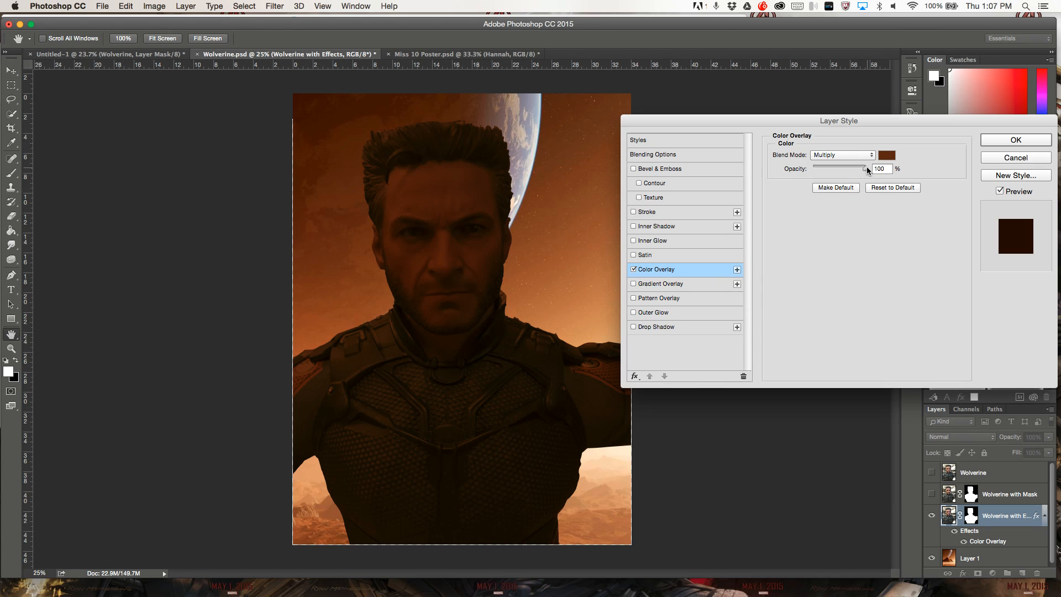
mouse_move(867, 170)
left_mouse_down()
mouse_move(838, 176)
mouse_move(849, 176)
left_mouse_up()
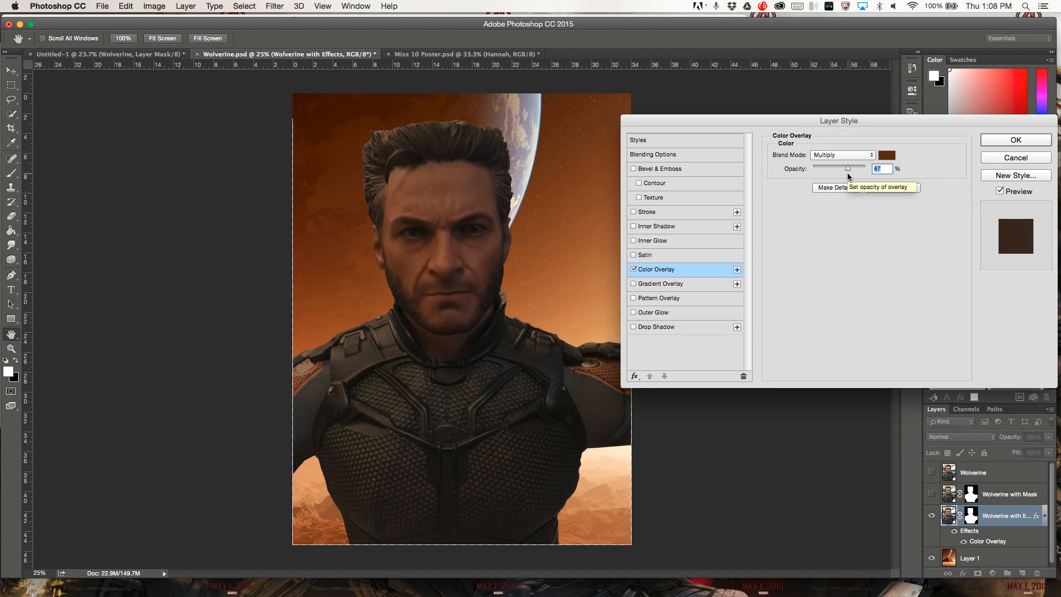
left_click(633, 270)
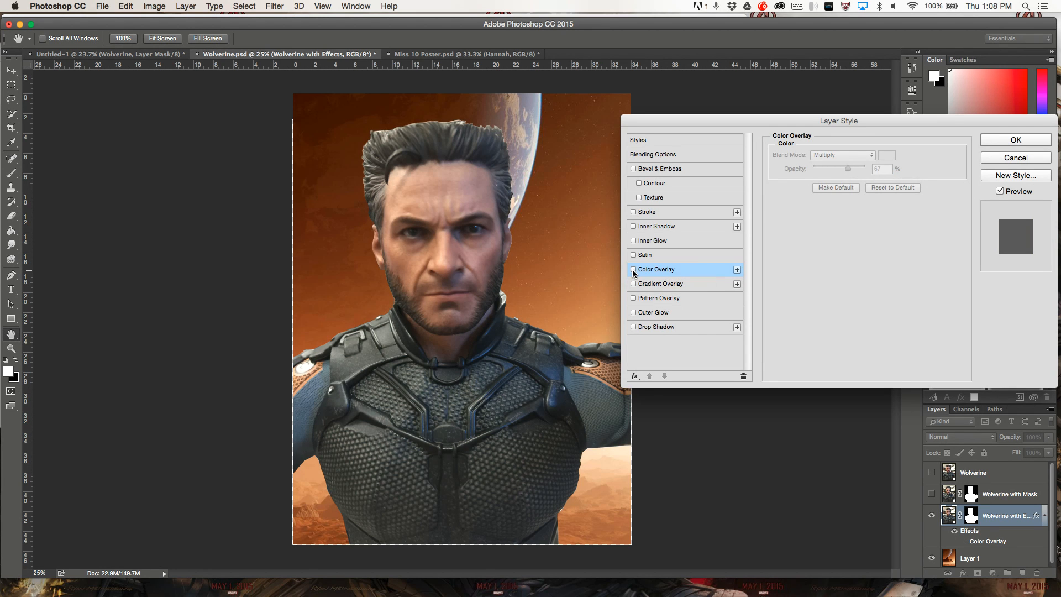
left_click(633, 270)
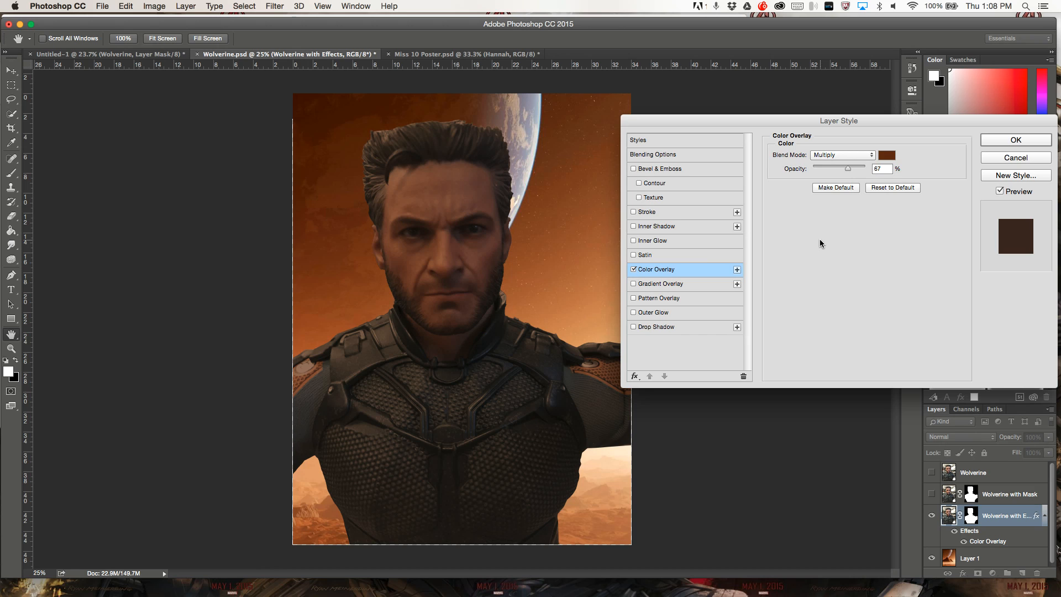
Add a Gradient Overlay to the figure and set it to Normal blend mode at 100% opacity
left_click(668, 284)
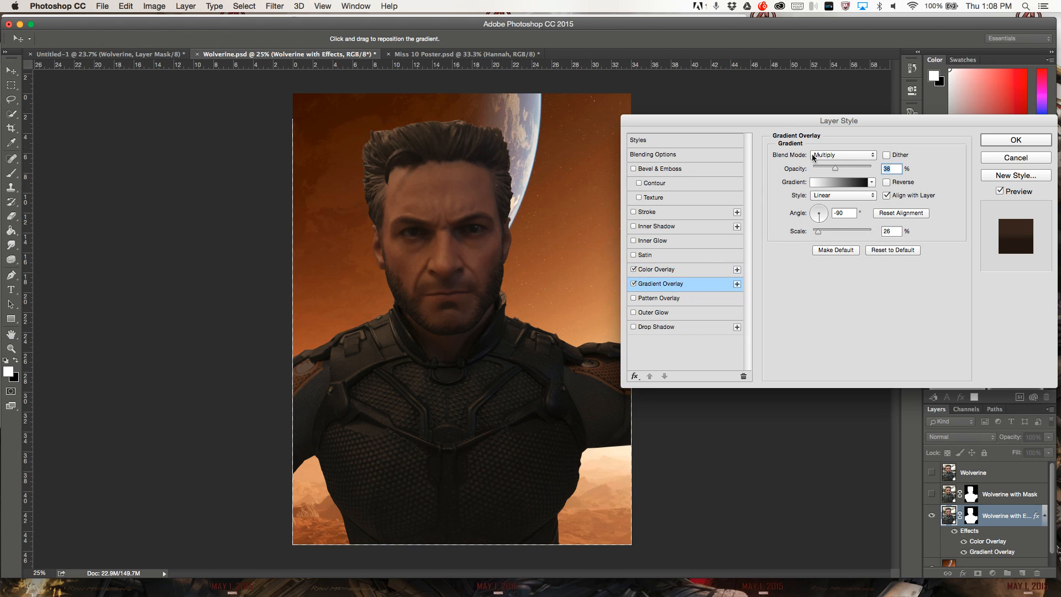
left_click(813, 157)
left_click(829, 133)
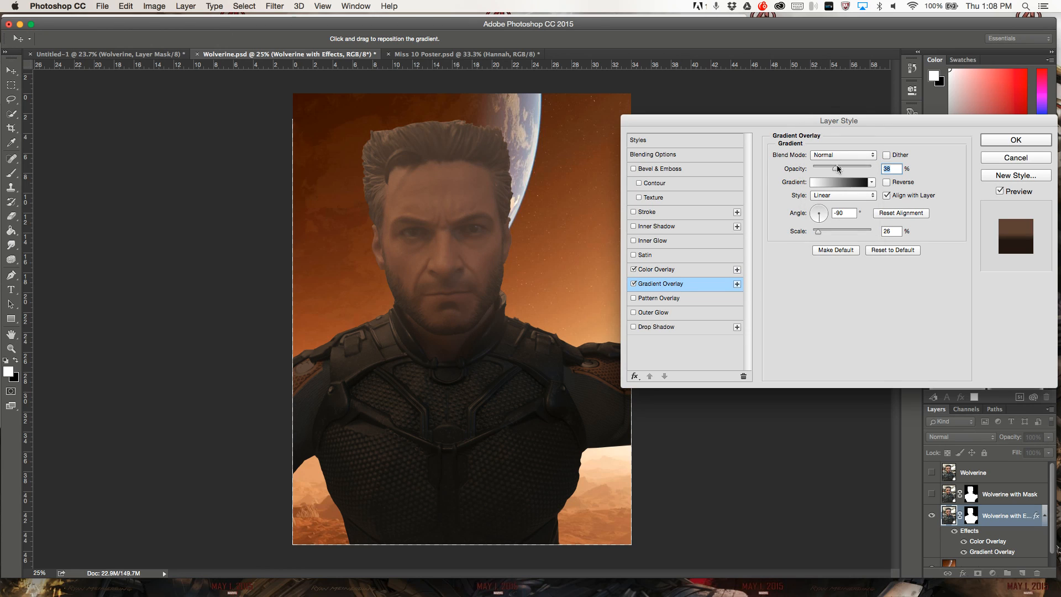
left_click_drag(834, 170, 876, 169)
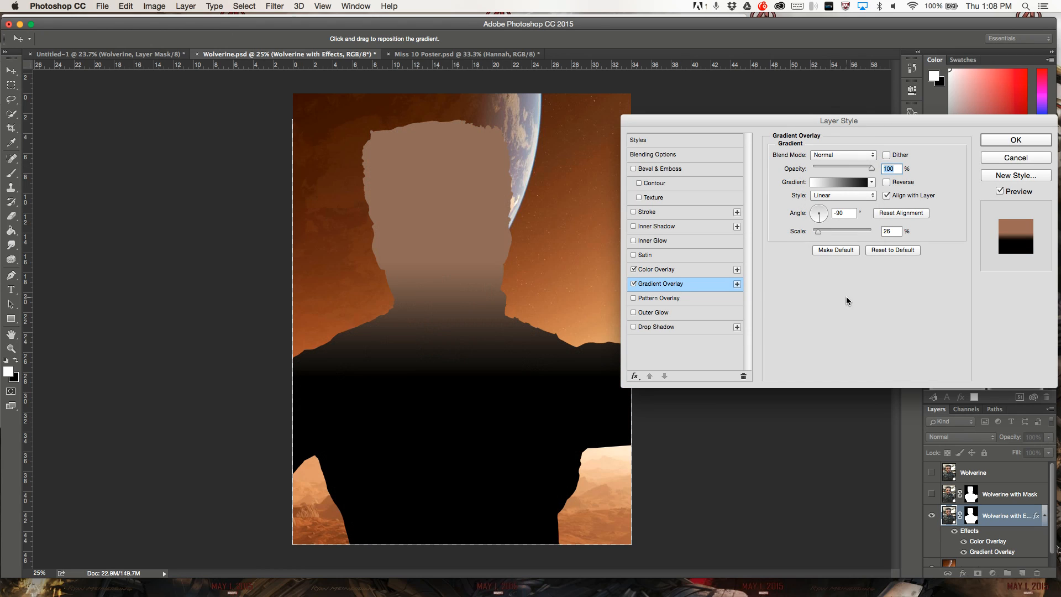
Set the Gradient Overlay to Multiply at 38% opacity and compare the figure with and without it
left_click(832, 158)
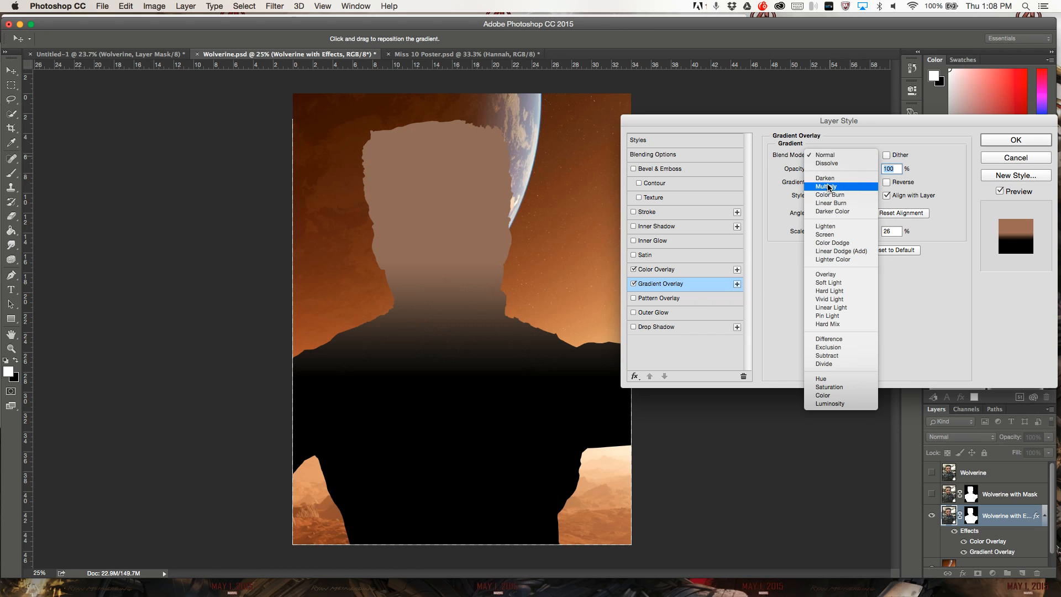
left_click(826, 186)
left_click_drag(871, 169, 842, 178)
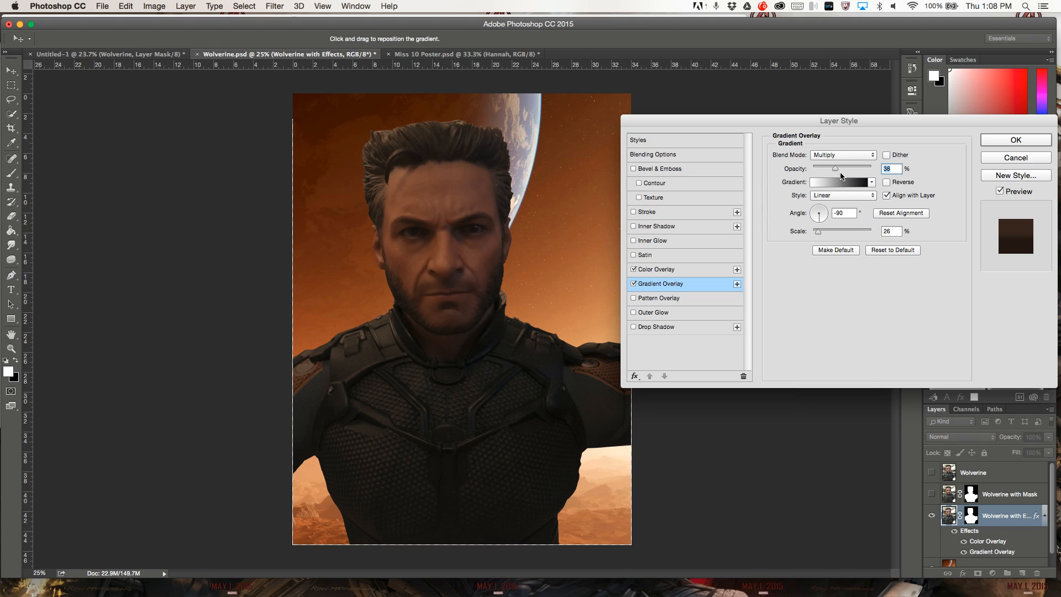
left_click(634, 284)
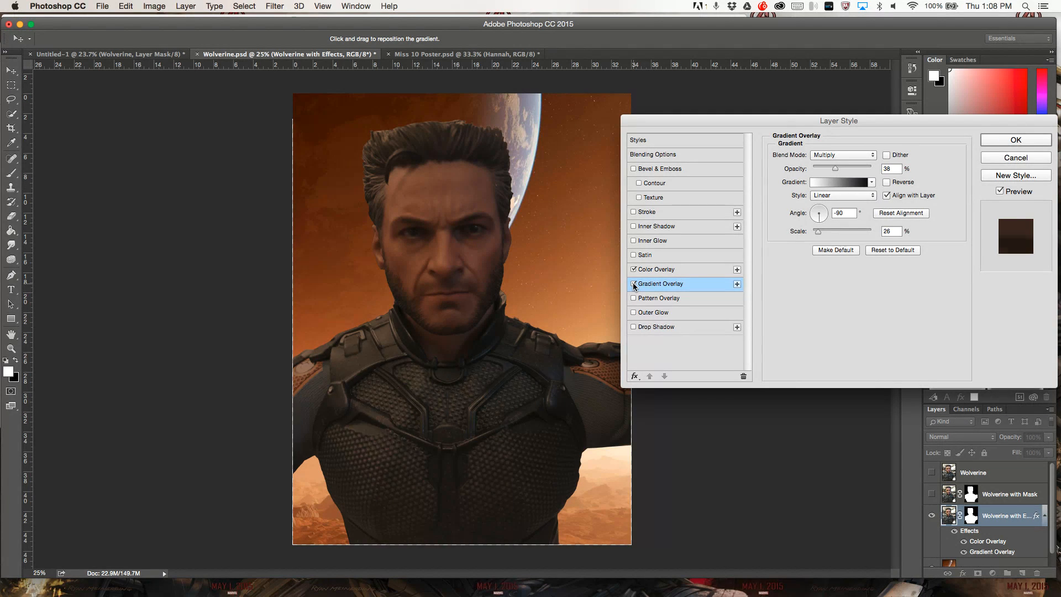
left_click(634, 284)
left_click(634, 284)
left_click(634, 284)
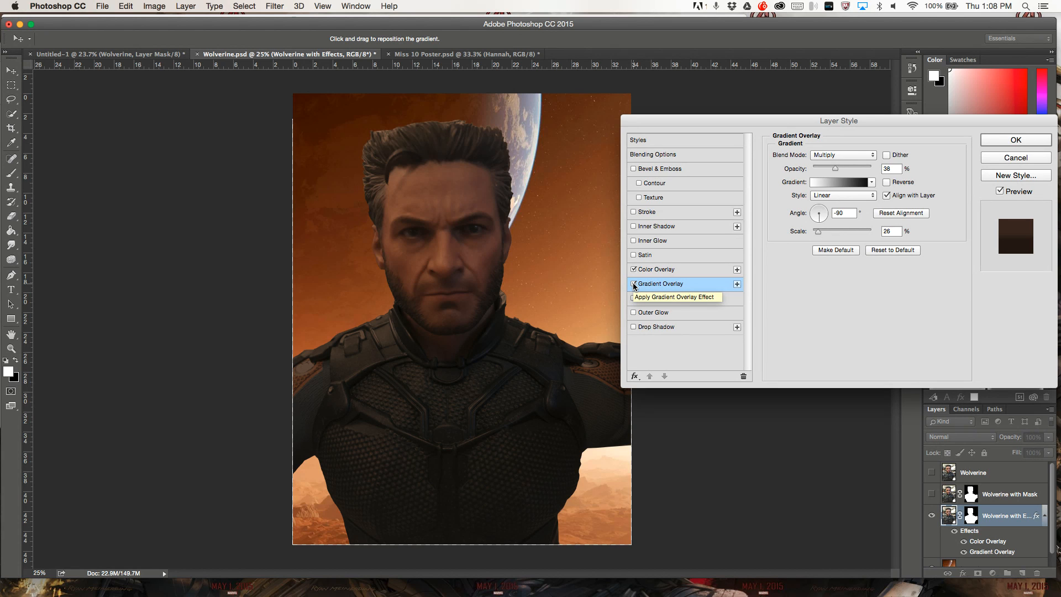
Add a Drop Shadow with 81 px distance, 27% spread and 111 px size, and enable Bevel & Emboss
left_click(663, 328)
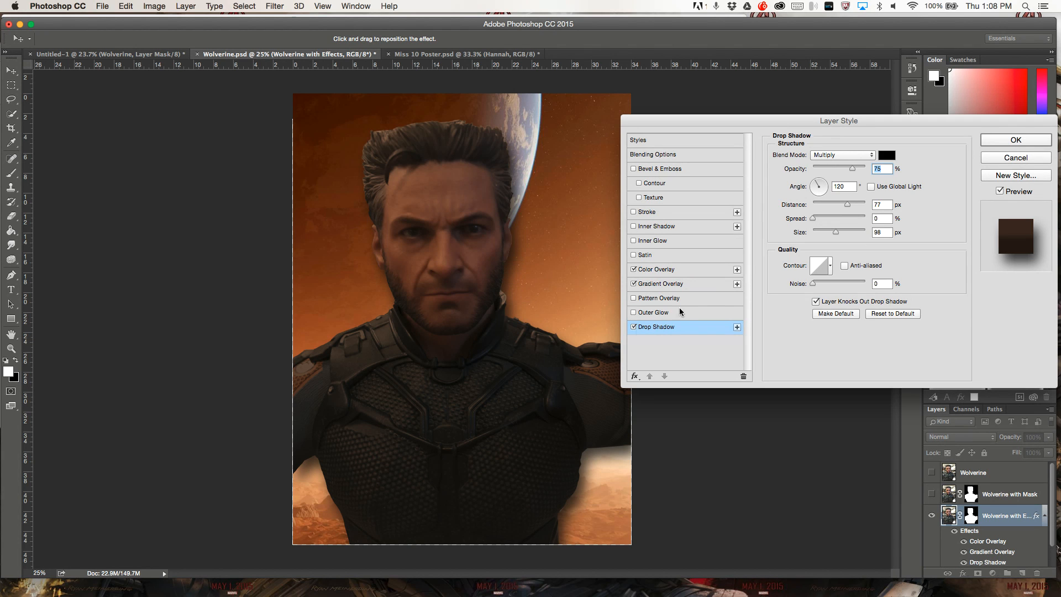
left_click(634, 327)
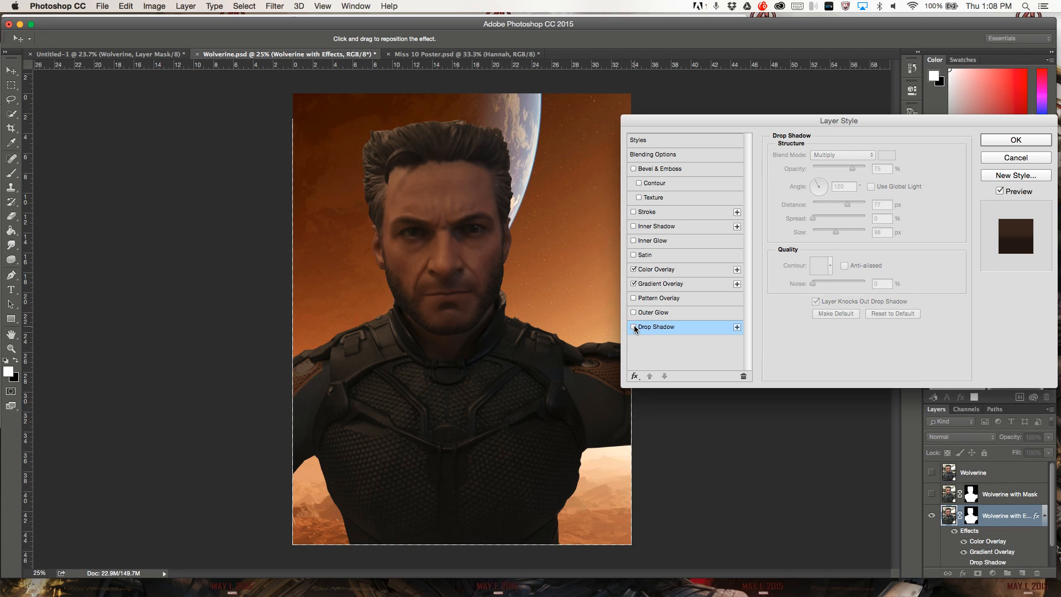
left_click(633, 327)
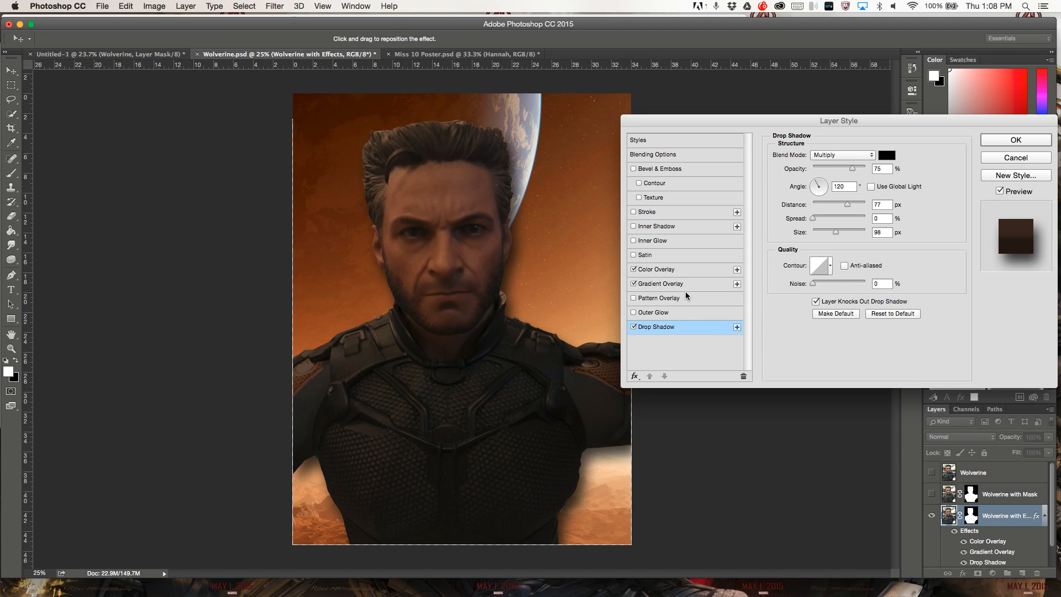
left_click(634, 169)
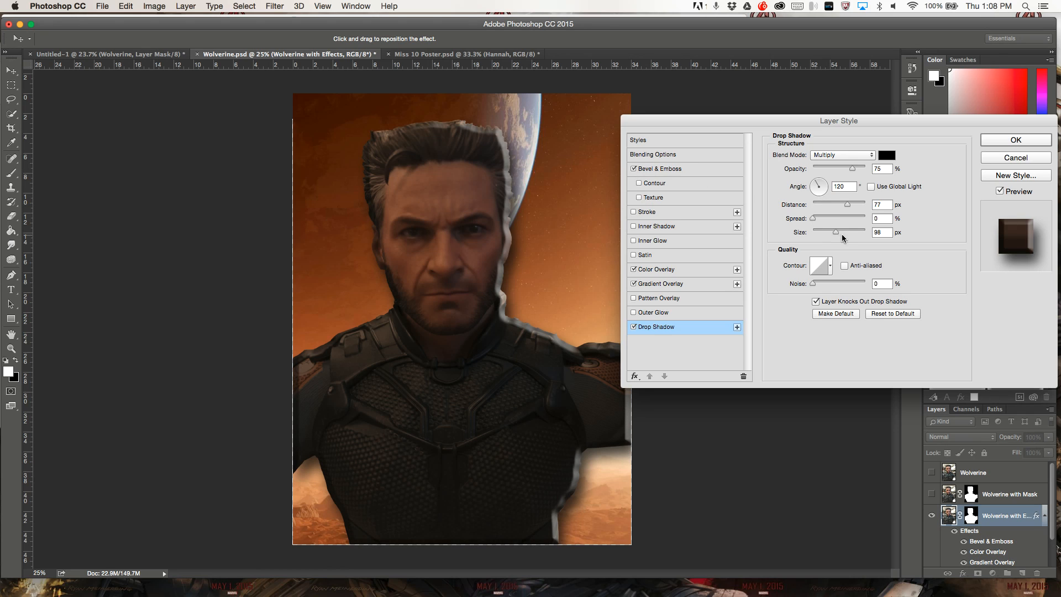
left_click_drag(837, 235, 849, 206)
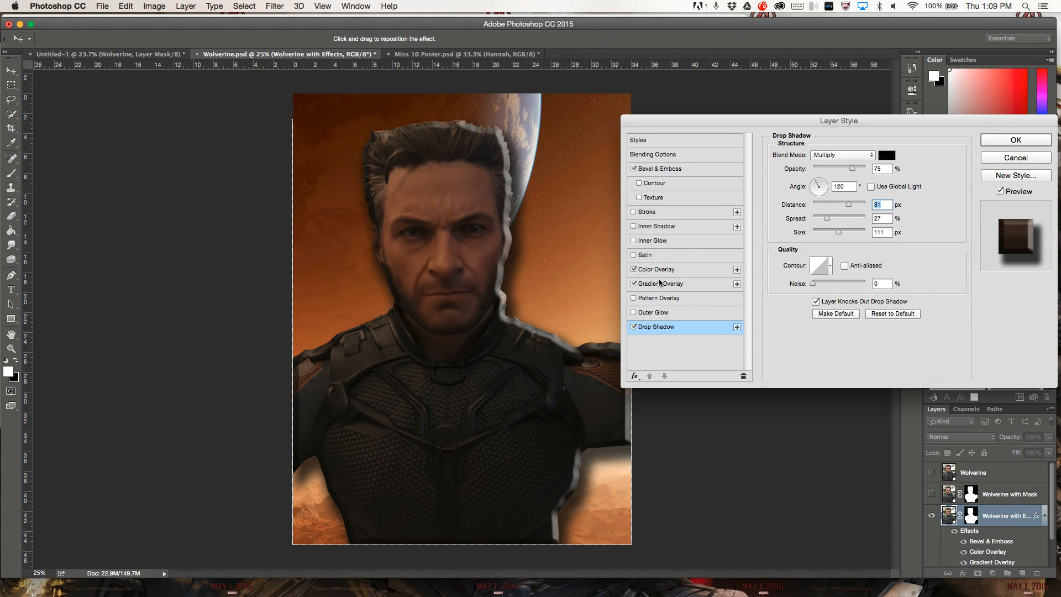
Try Bevel & Emboss with 761% depth, 155 px size and 12 px soften, and turn the effect off
left_click(645, 170)
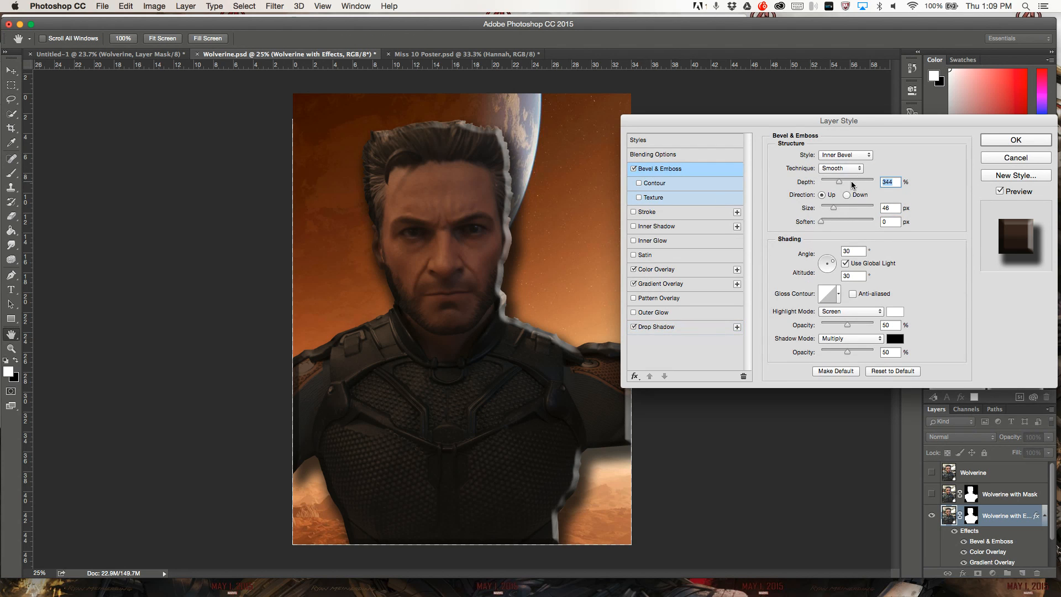
left_click_drag(840, 181, 861, 221)
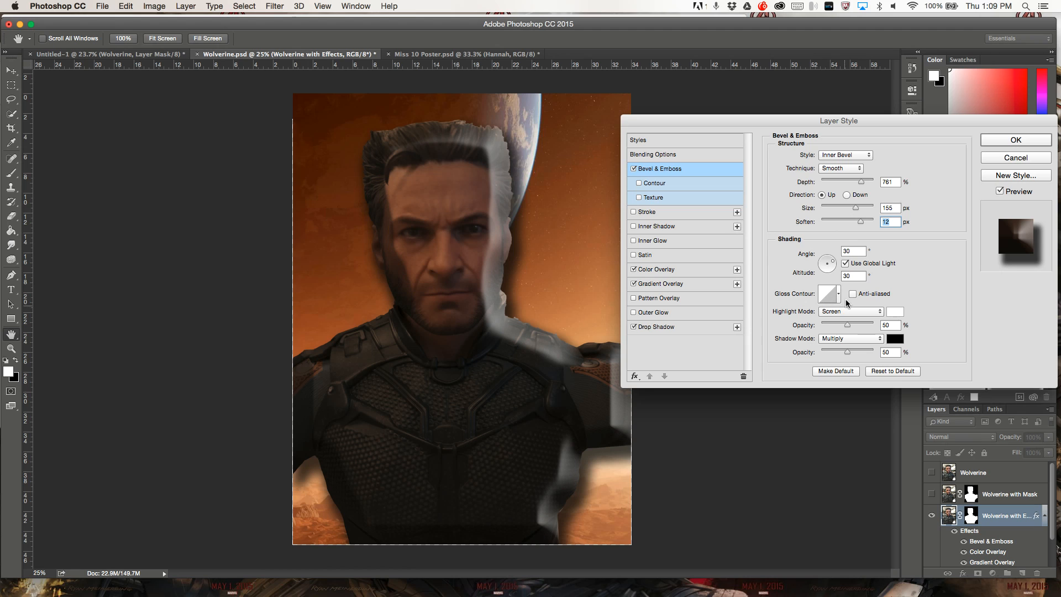
left_click(634, 170)
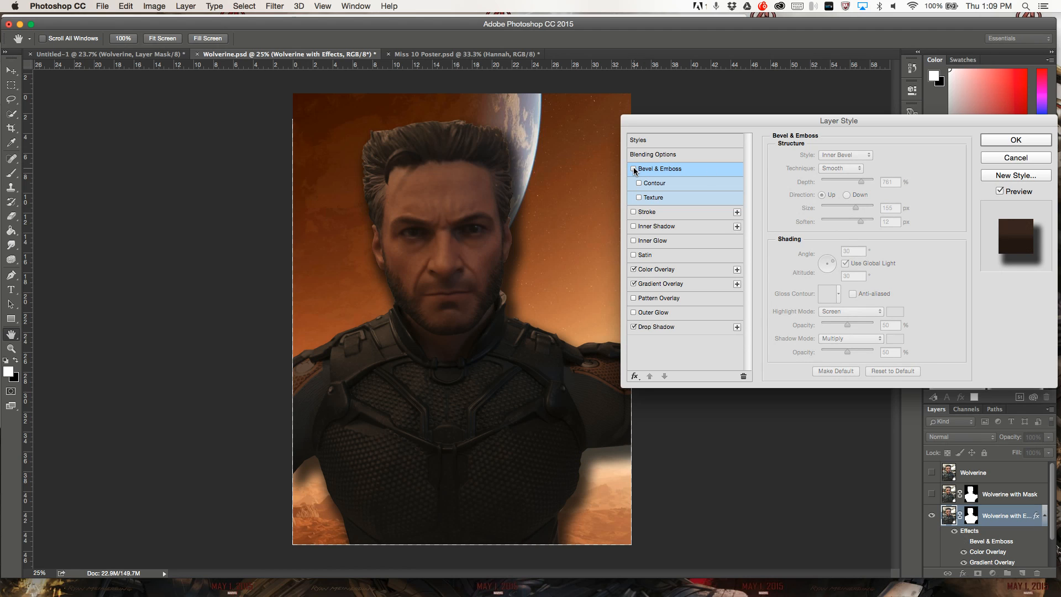
Try a black outside Stroke on the figure, turn it off, and add an Inner Shadow instead
left_click(650, 214)
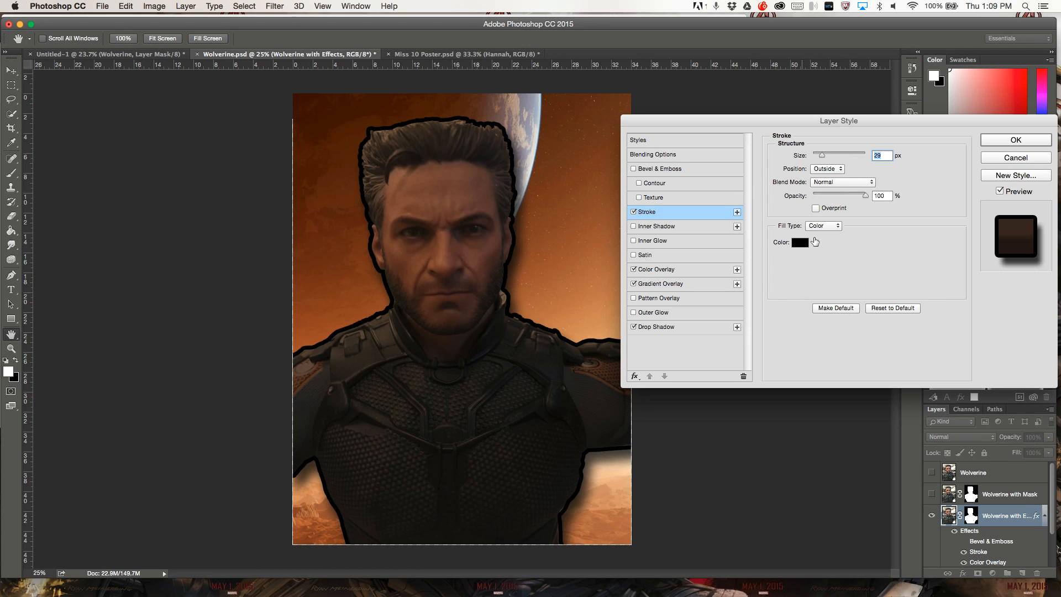
left_click(634, 213)
left_click(657, 226)
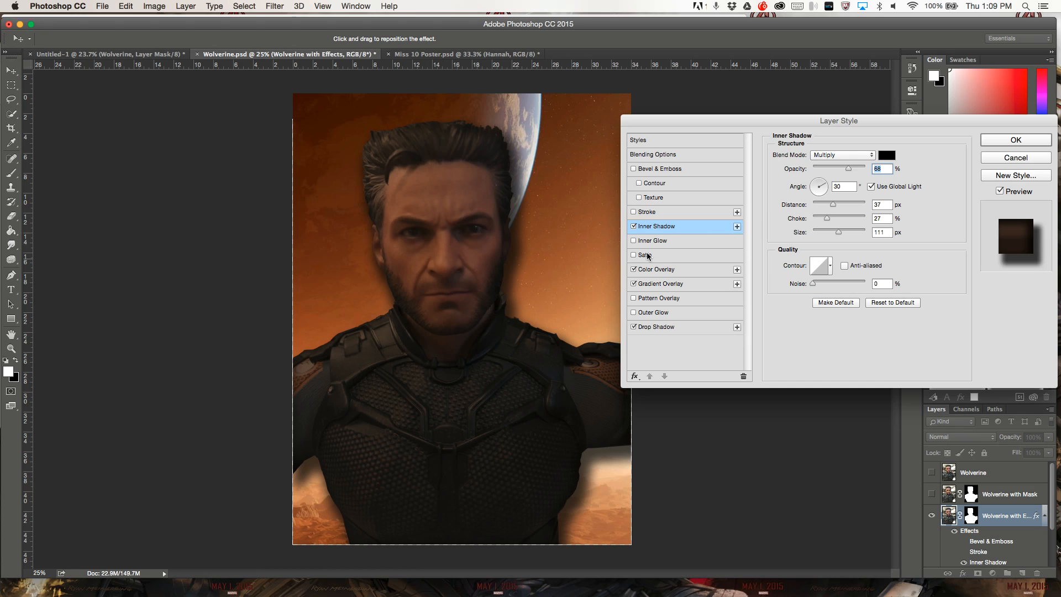
Compare the figure with and without Inner Shadow, then try an Inner Glow with 25% choke and 224 px size and turn it off
left_click(634, 226)
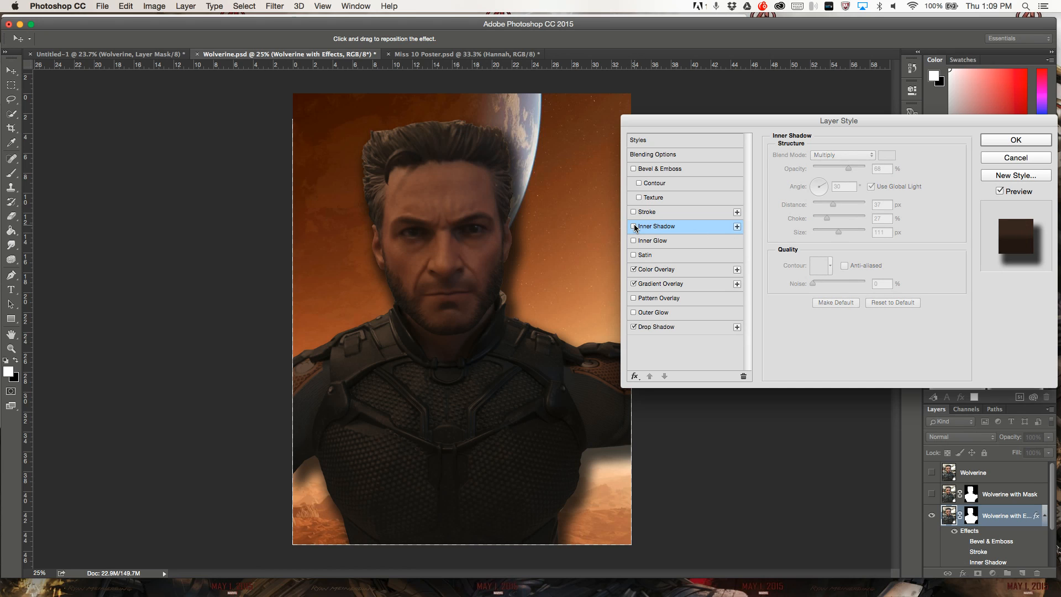
left_click(634, 226)
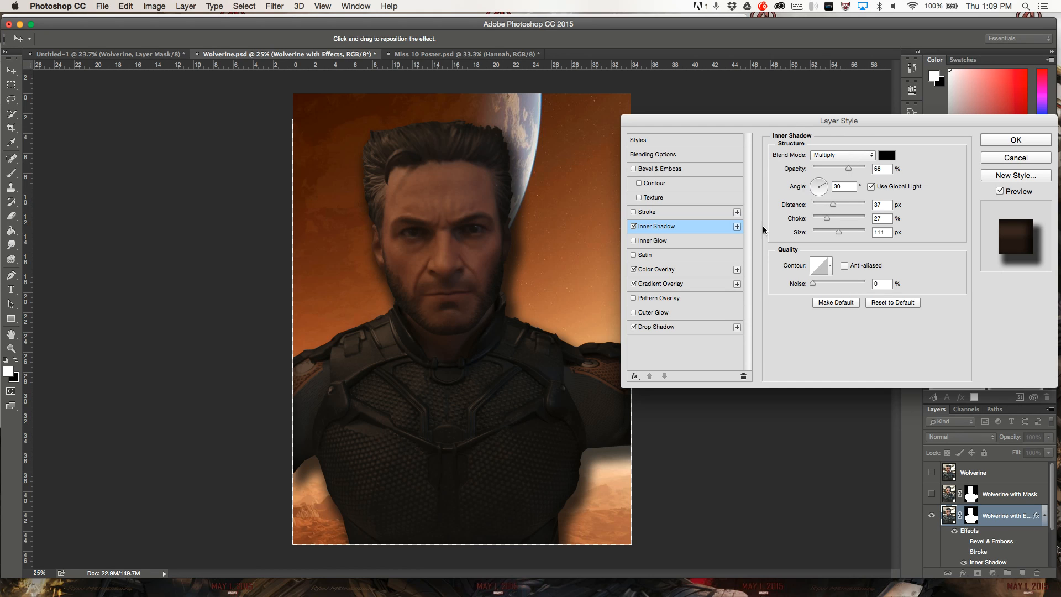
left_click(634, 240)
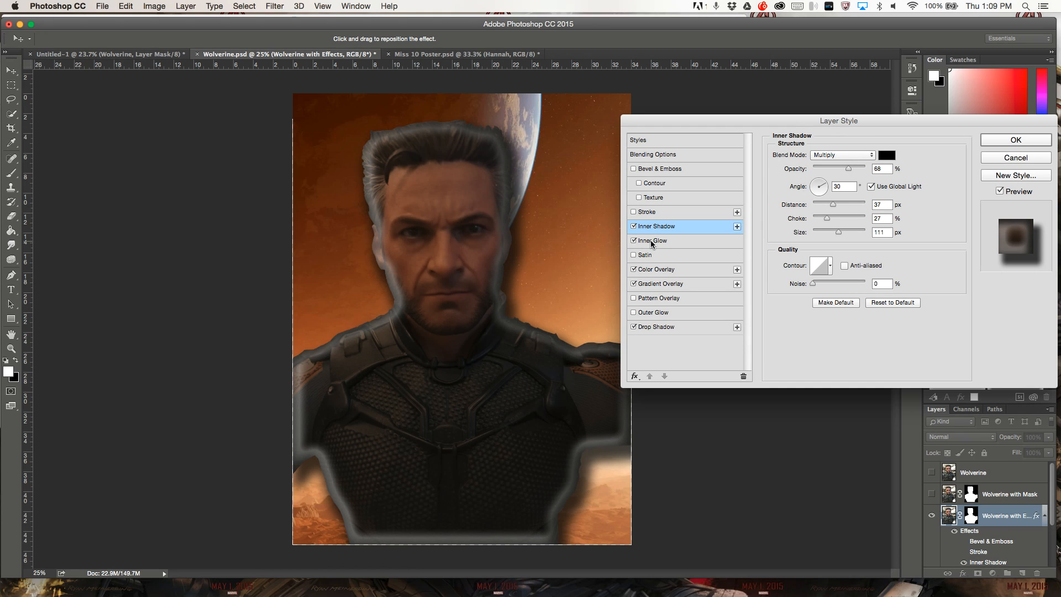
left_click(652, 242)
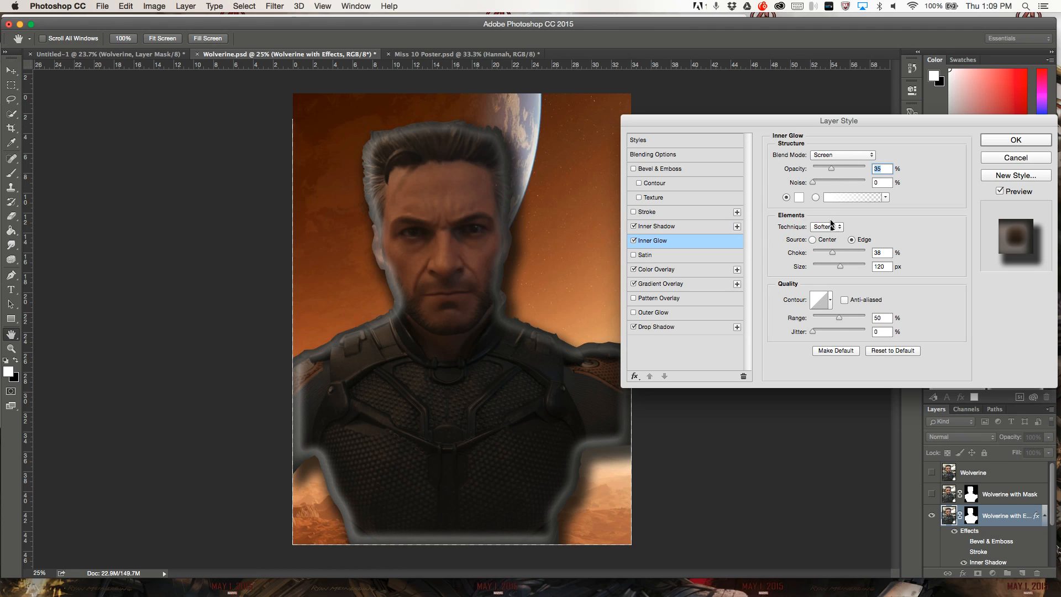
mouse_move(832, 251)
left_mouse_down()
mouse_move(840, 252)
mouse_move(817, 253)
mouse_move(825, 252)
left_mouse_up()
left_click_drag(840, 265, 861, 269)
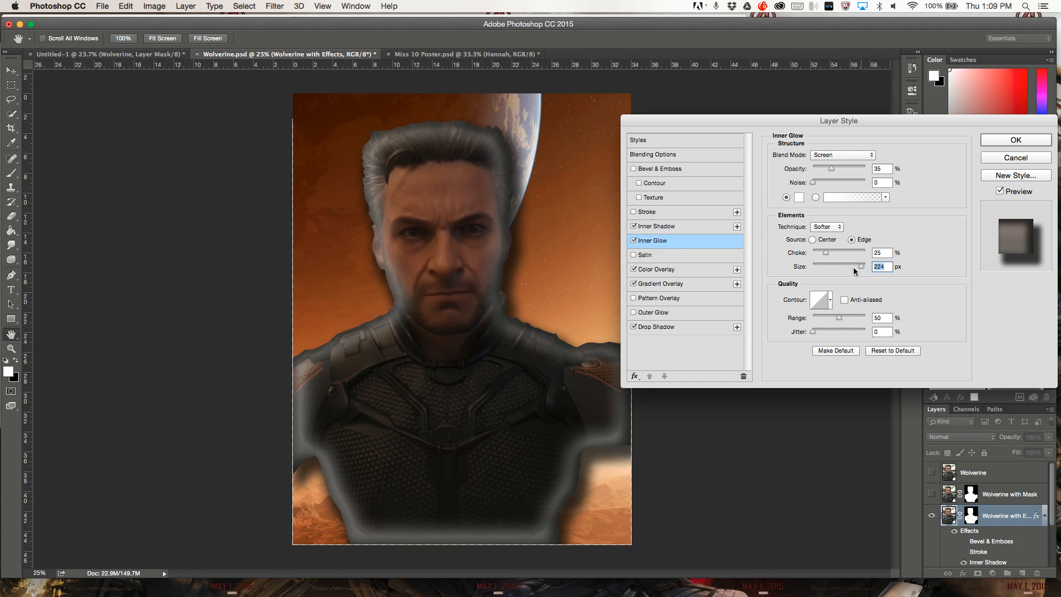
left_click(633, 241)
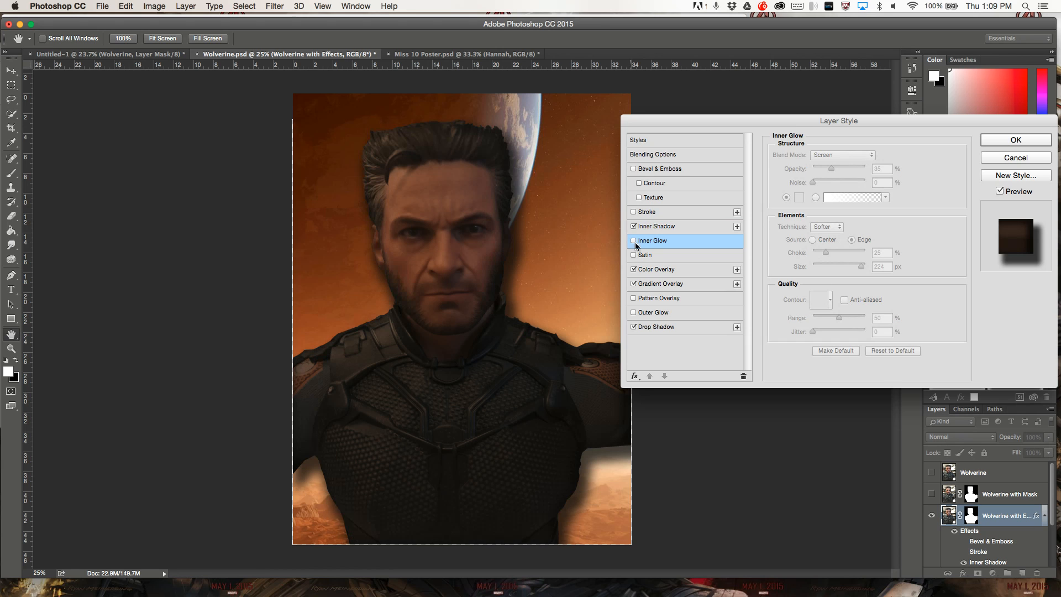
Try the Satin and Pattern Overlay effects on the figure, look through the pattern presets, and turn both effects off
left_click(648, 256)
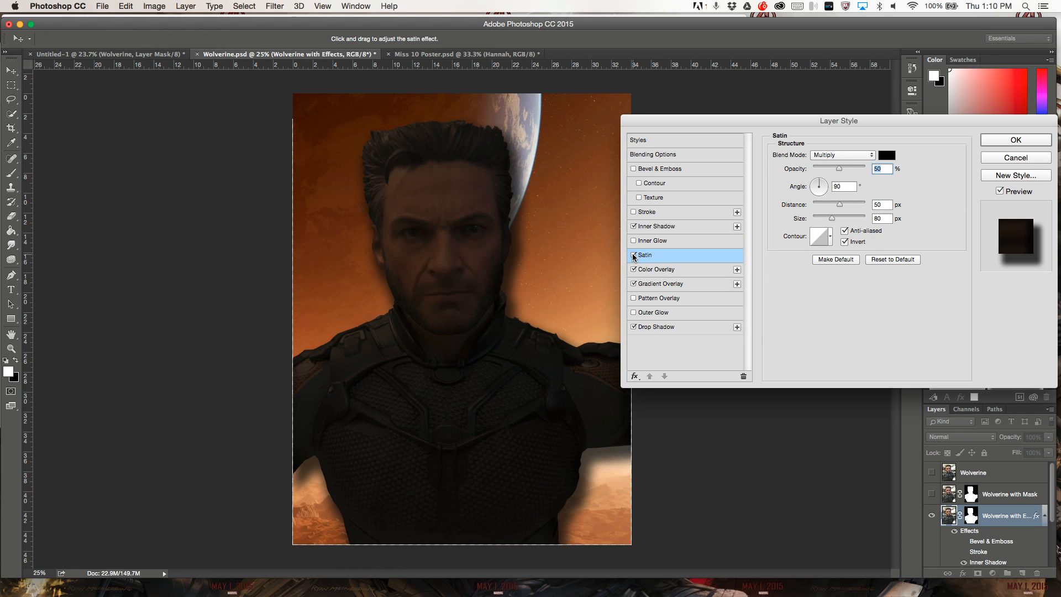
left_click(634, 256)
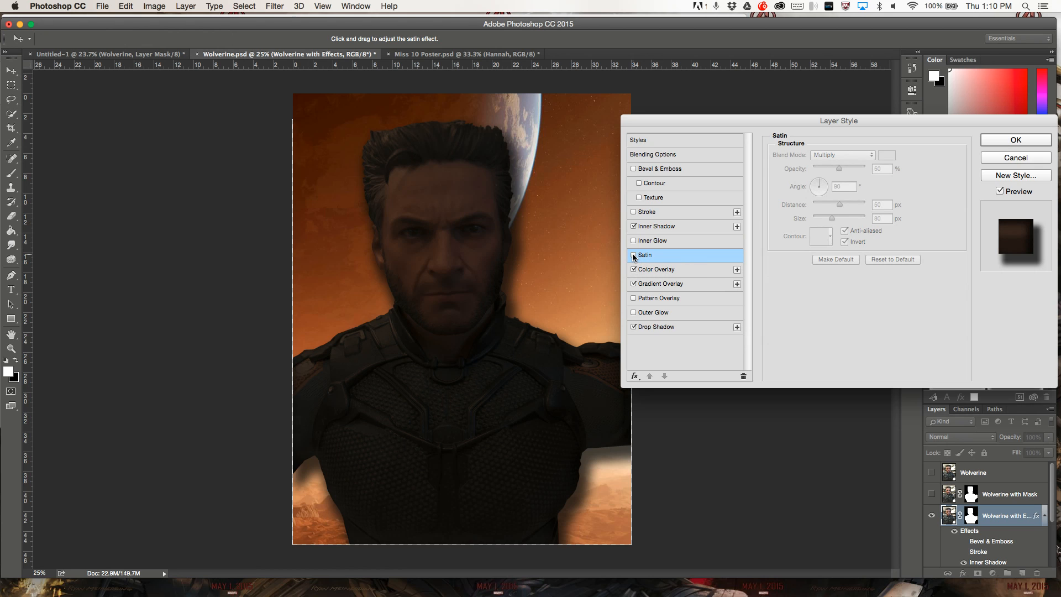
left_click(652, 299)
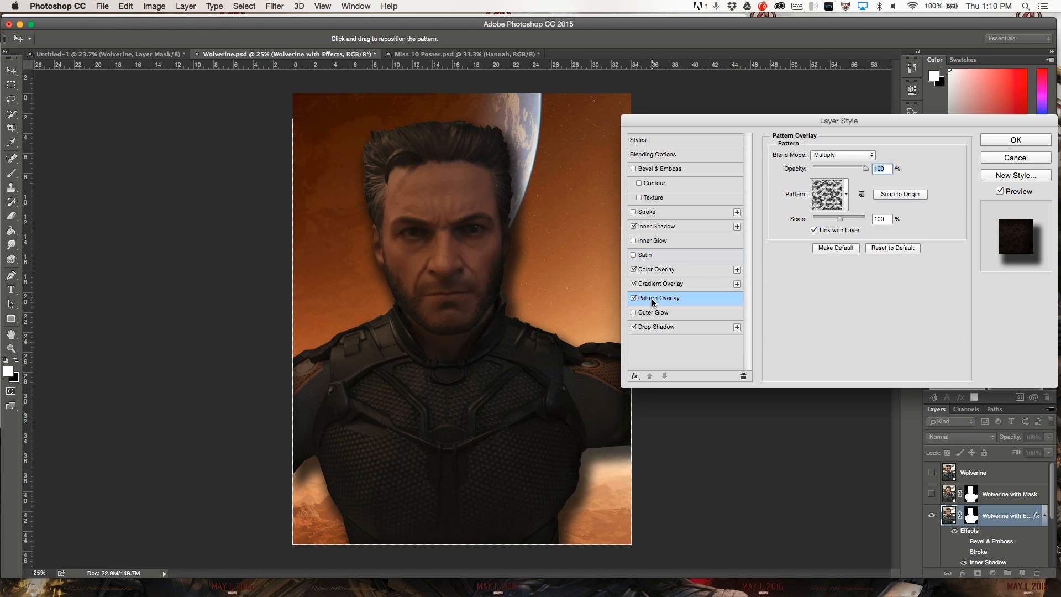
left_click(846, 194)
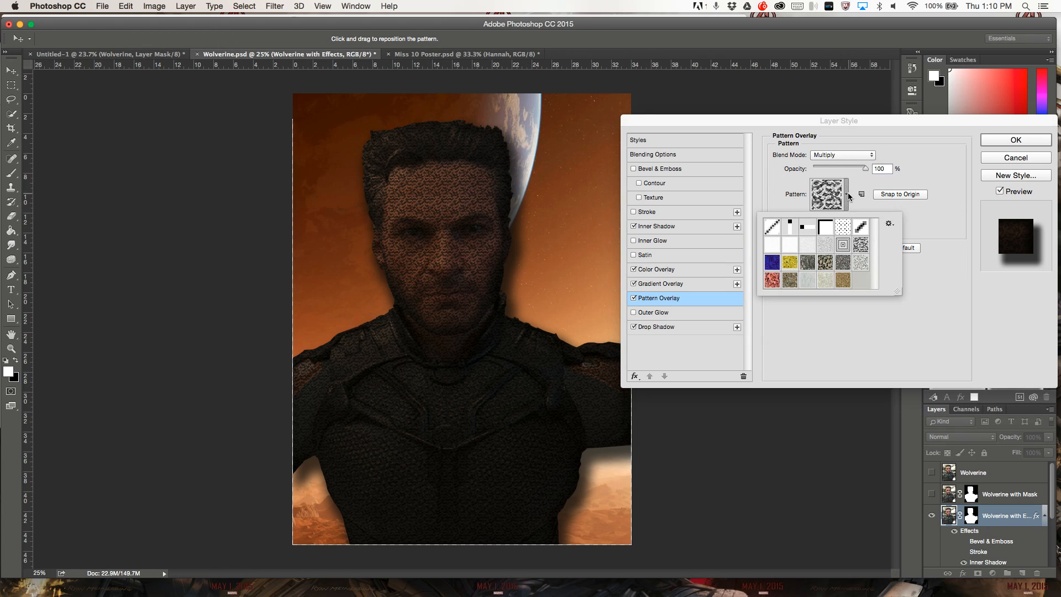
left_click(890, 224)
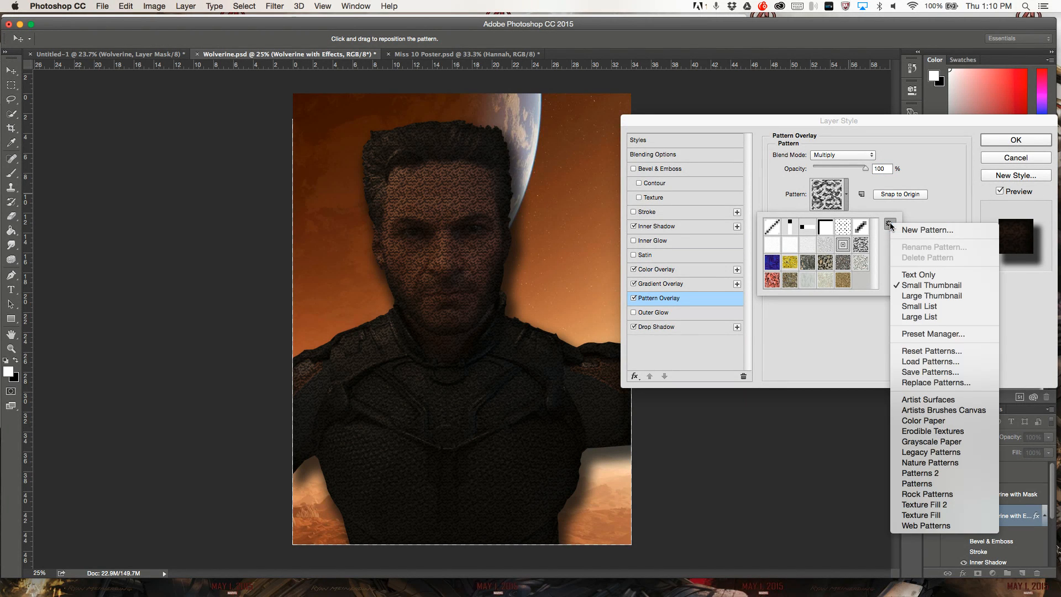
left_click(793, 326)
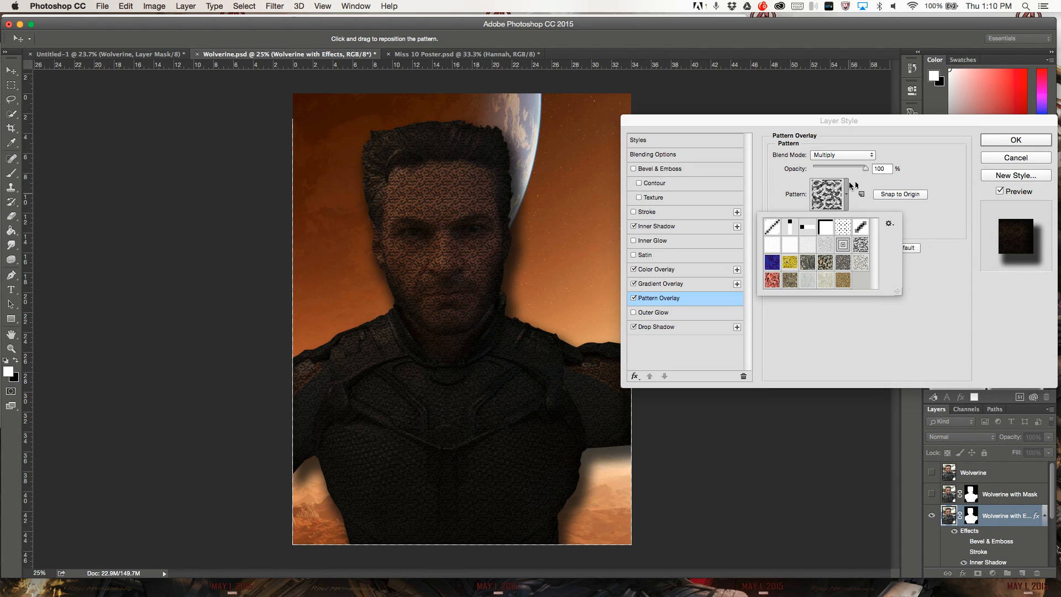
left_click(939, 223)
left_click(634, 297)
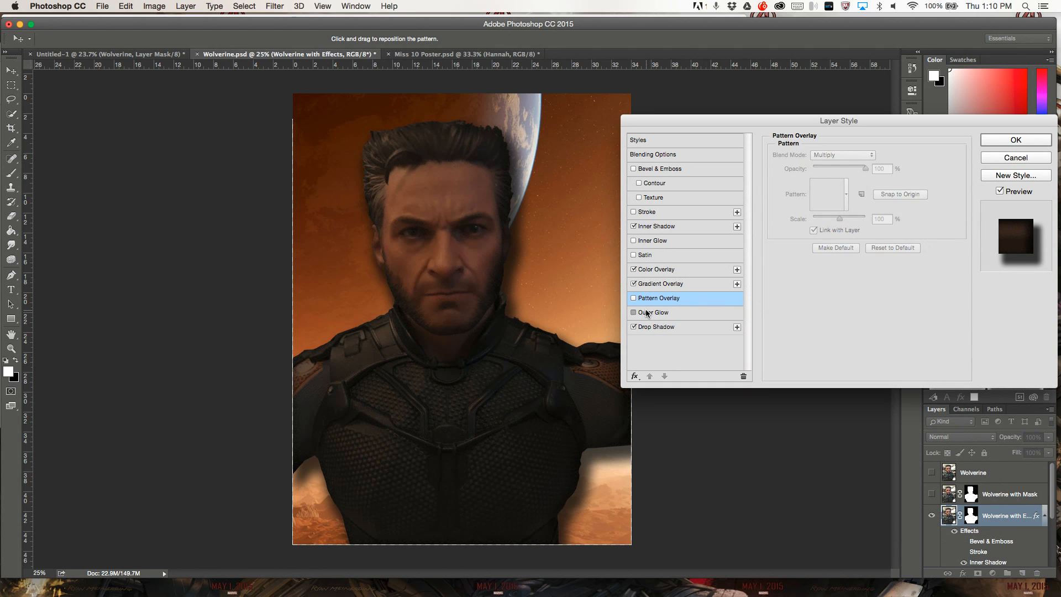
Try an Outer Glow with 0% spread on the figure, turn it off, and apply the layer style
left_click(646, 312)
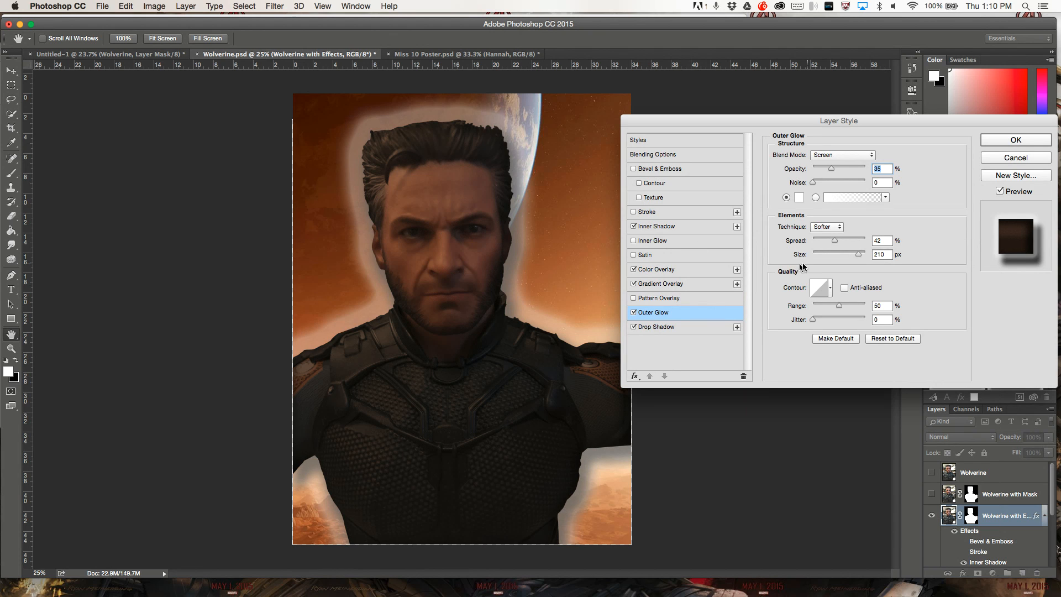
left_click_drag(834, 242, 812, 241)
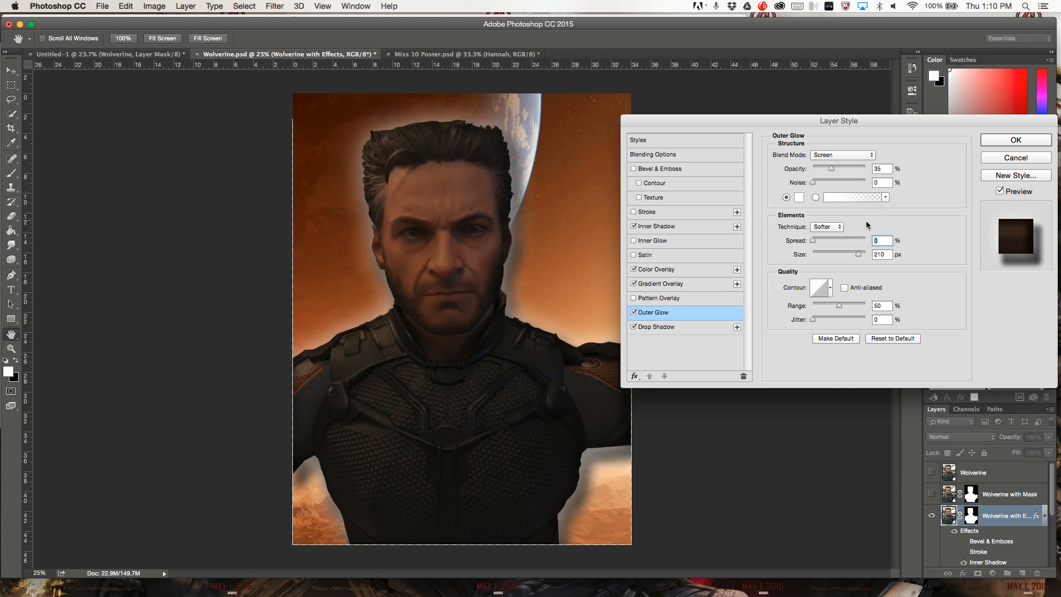
left_click(634, 313)
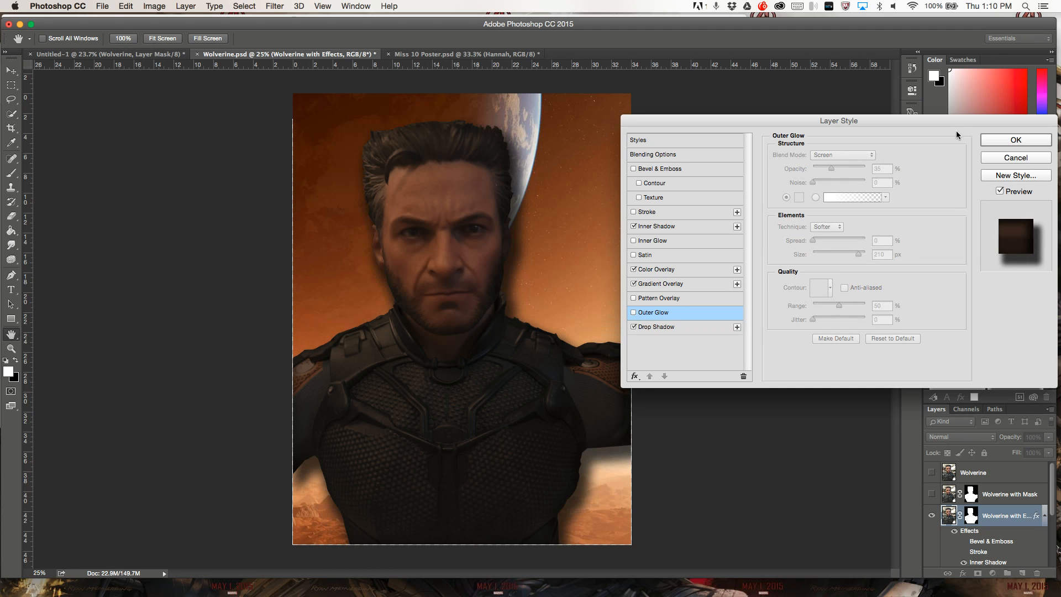
left_click(1015, 141)
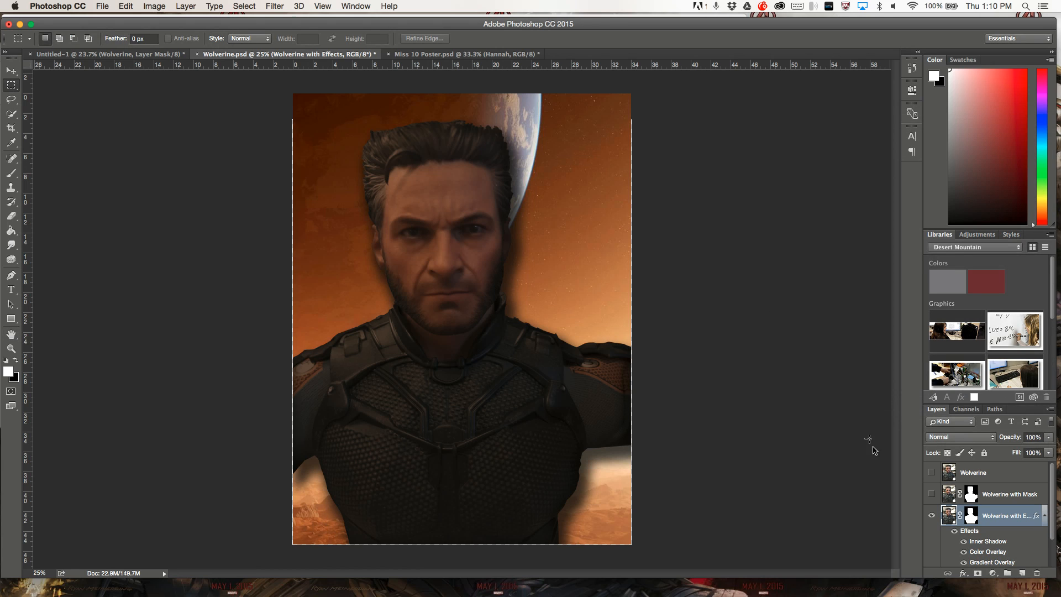
Compare the figure with and without its individual Gradient Overlay, Drop Shadow and Color Overlay effects
scroll(976, 542, "down", 3)
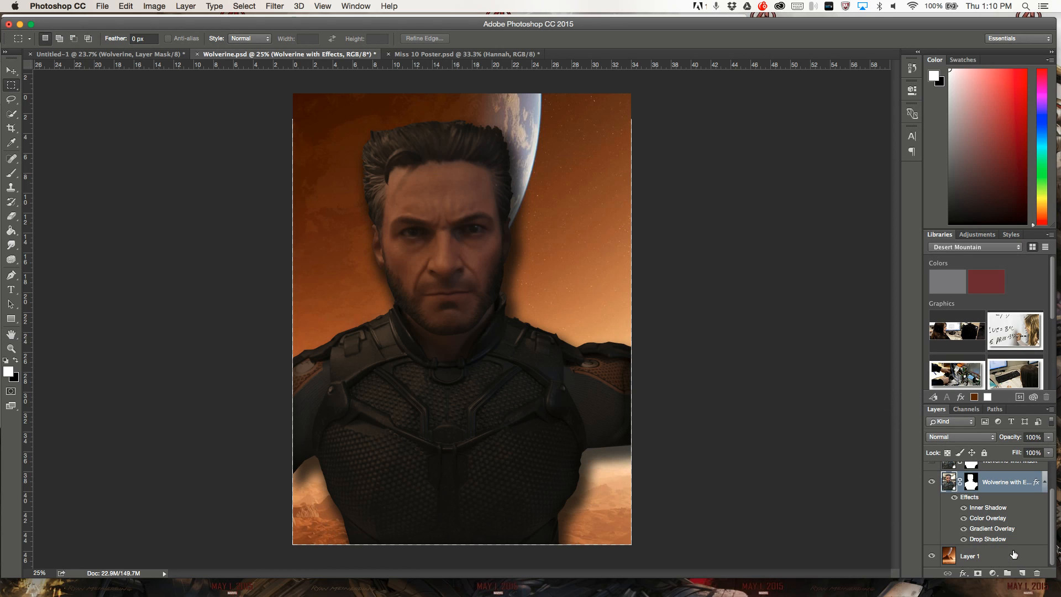
left_click(963, 528)
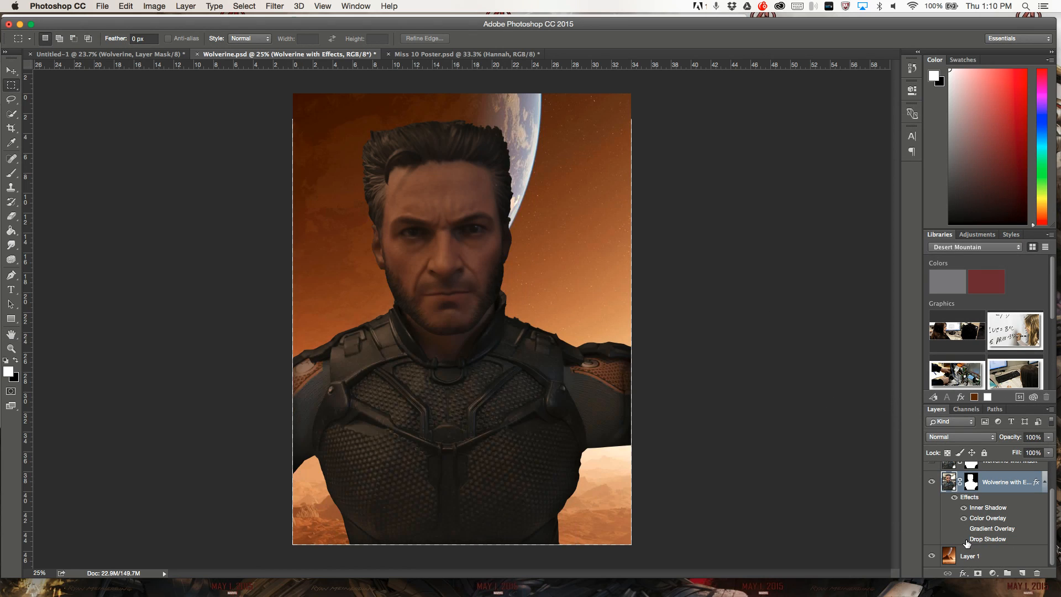
left_click(963, 539)
left_click(964, 528)
left_click(964, 517)
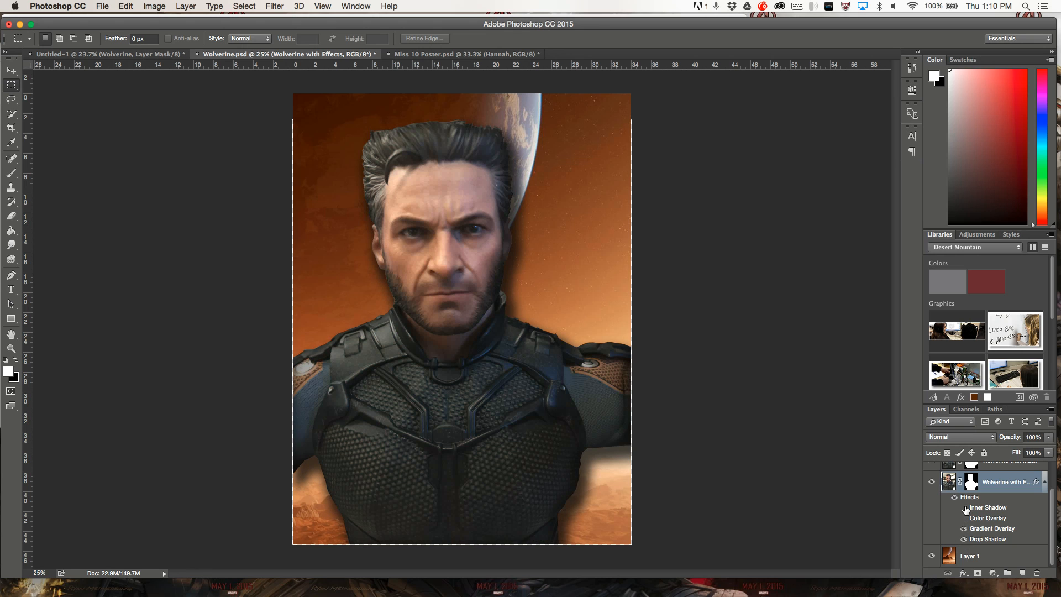
left_click(963, 528)
left_click(963, 528)
left_click(964, 518)
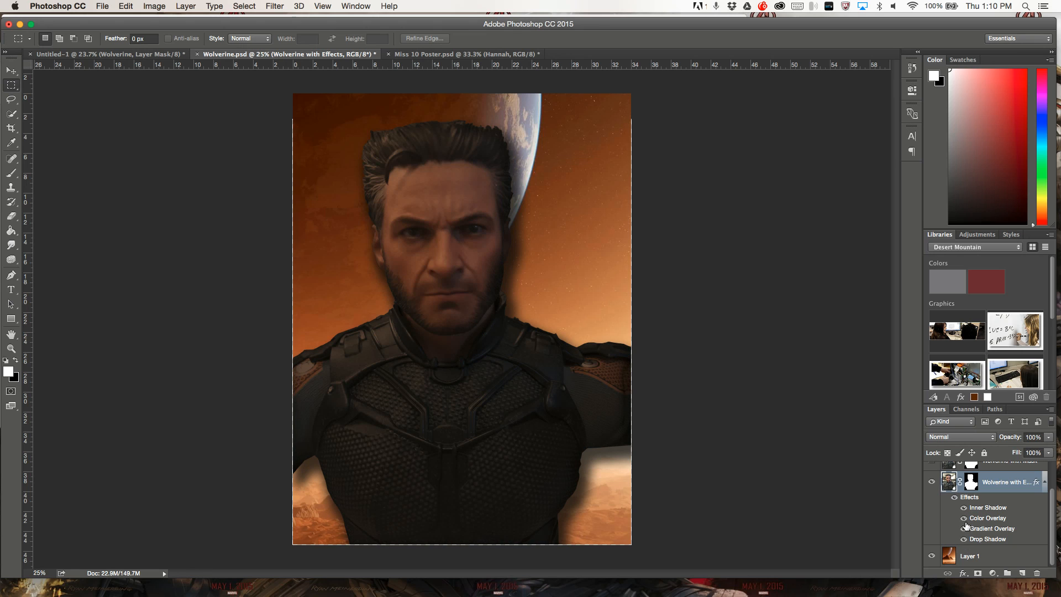
left_click(963, 528)
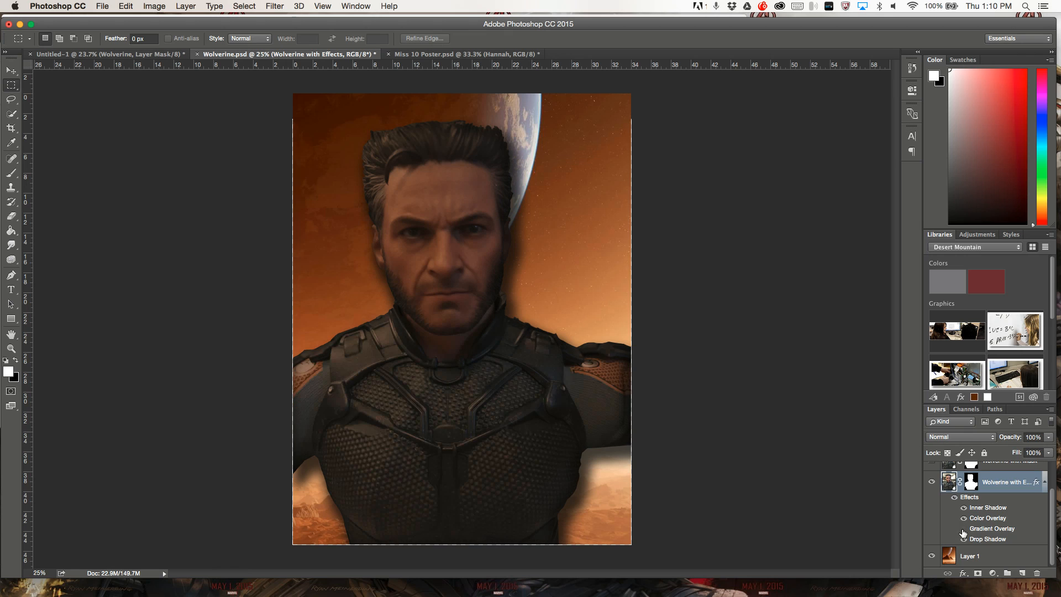
left_click(964, 530)
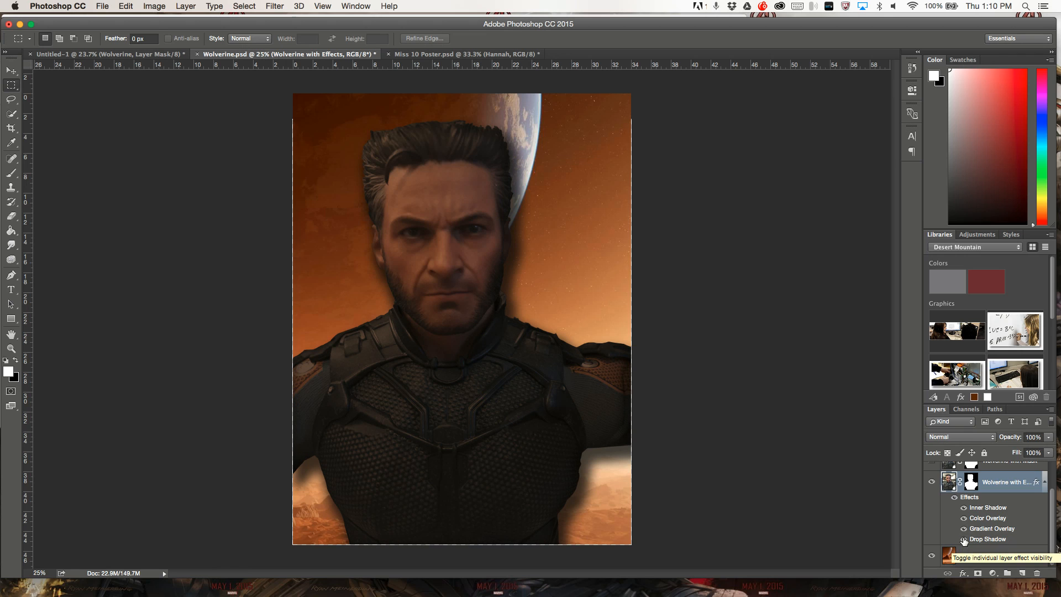
Hide the Drop Shadow effect of the Wolverine with Effects layer
left_click(963, 539)
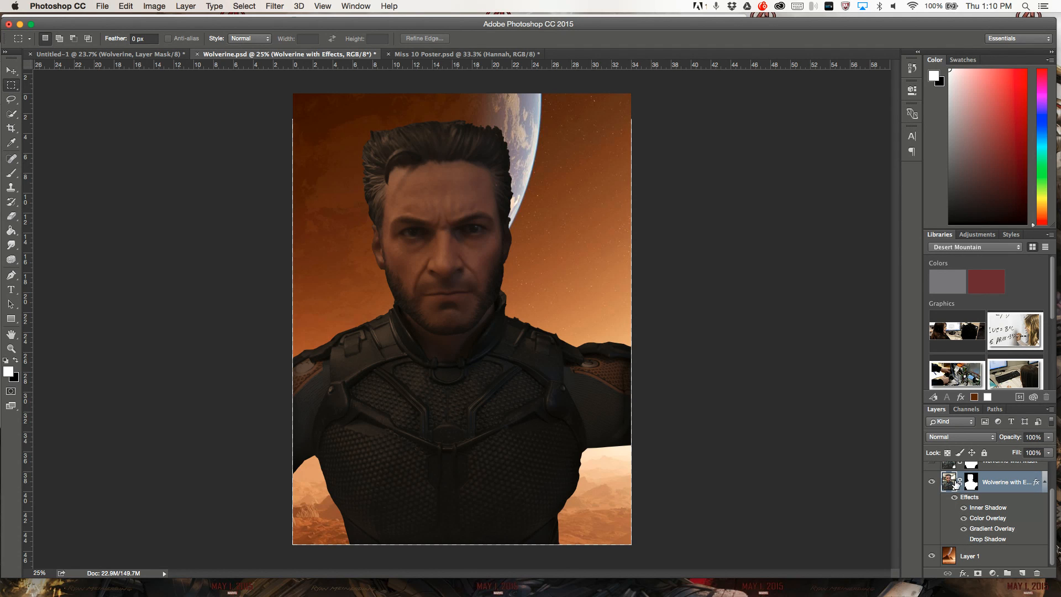
left_click(951, 437)
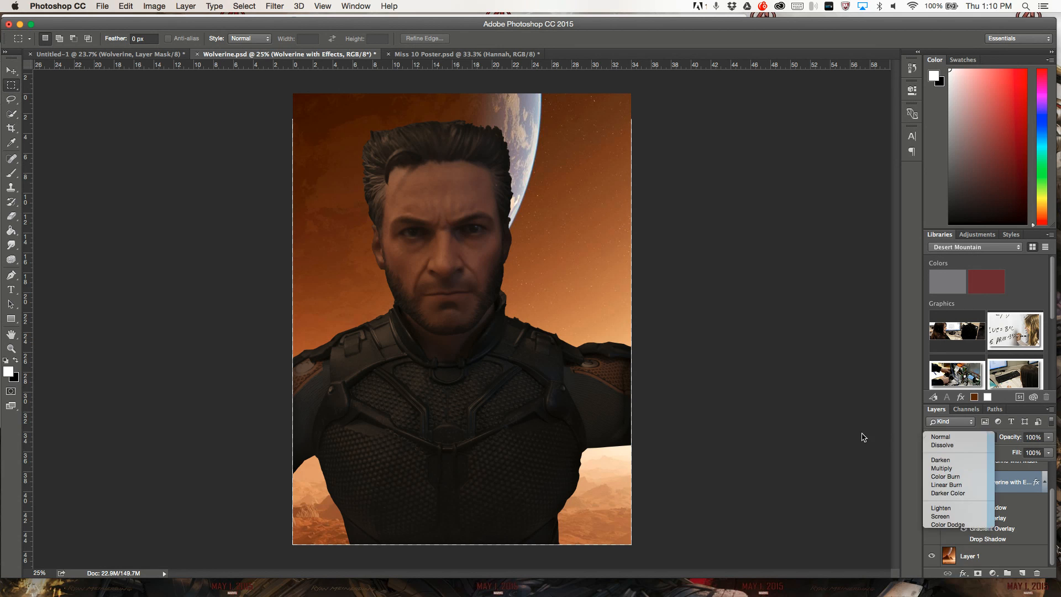
left_click(864, 437)
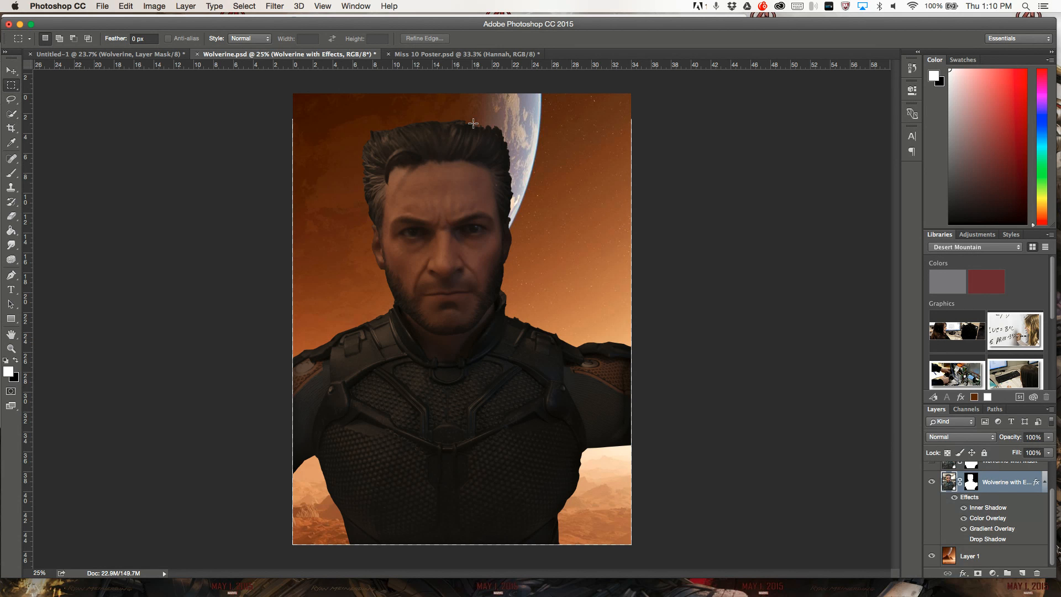
Switch to Miss 10 Poster.psd and compare the poster with the half-transparent masked student layer hidden and shown
left_click(415, 55)
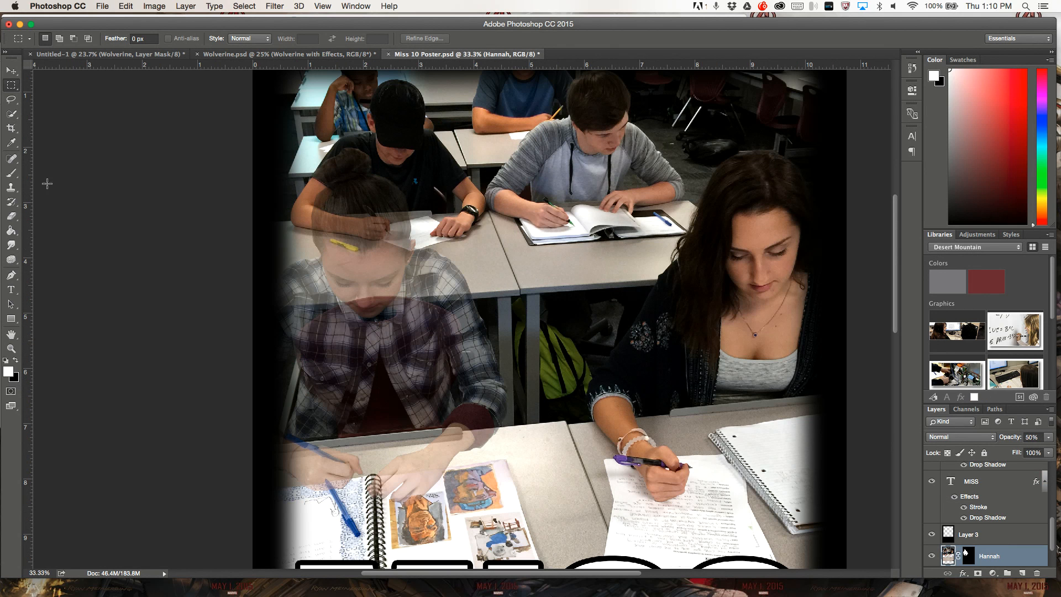
left_click(13, 70)
scroll(963, 547, "down", 2)
left_click(932, 514)
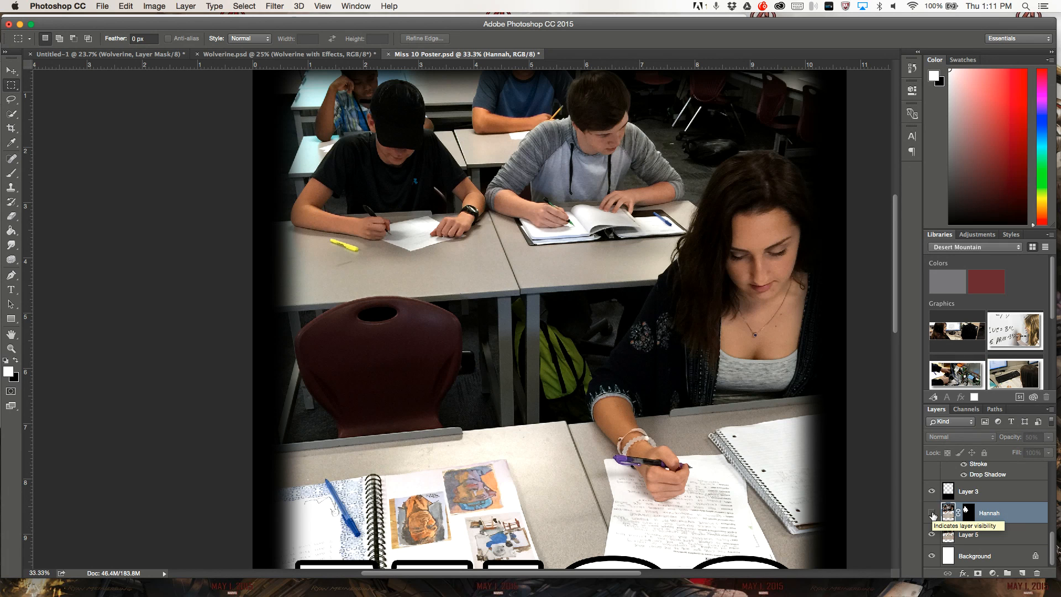
left_click(932, 513)
left_click(933, 513)
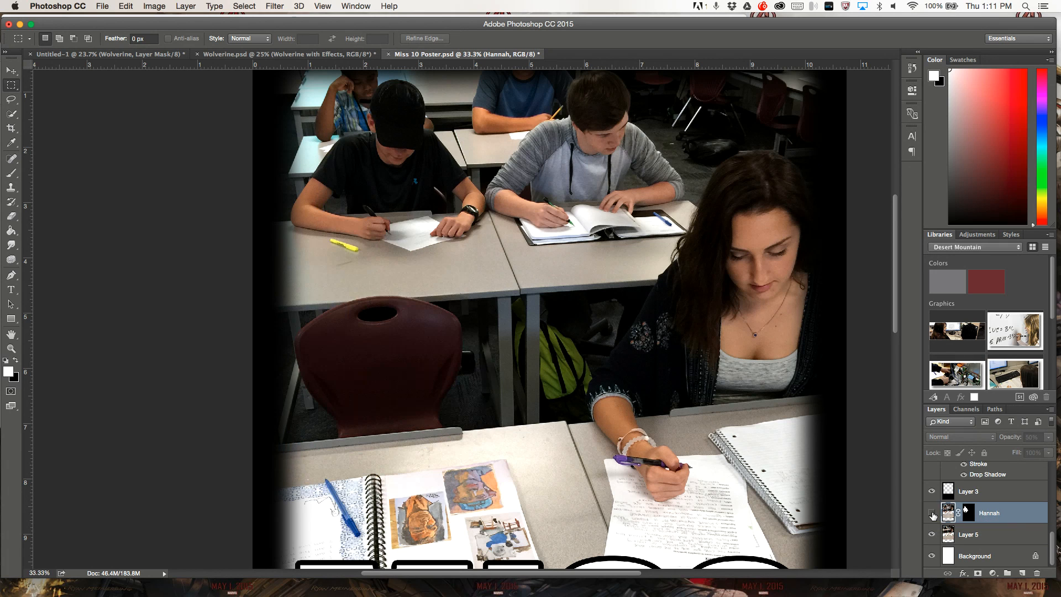
left_click(933, 513)
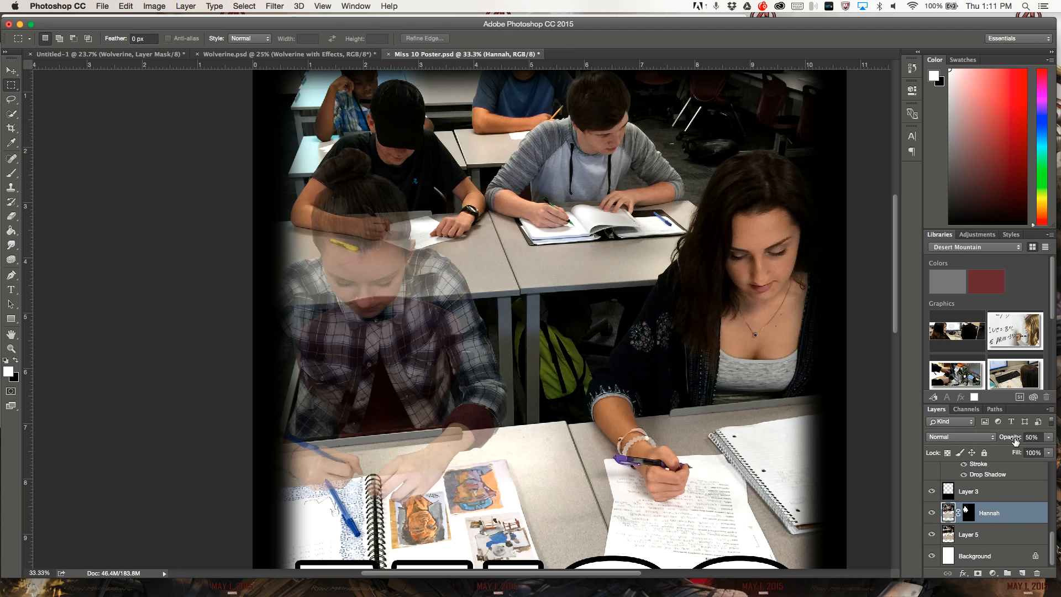
Try the masked student layer at 100% opacity and set it back to 50%
left_click(1038, 437)
type("100")
key("Return")
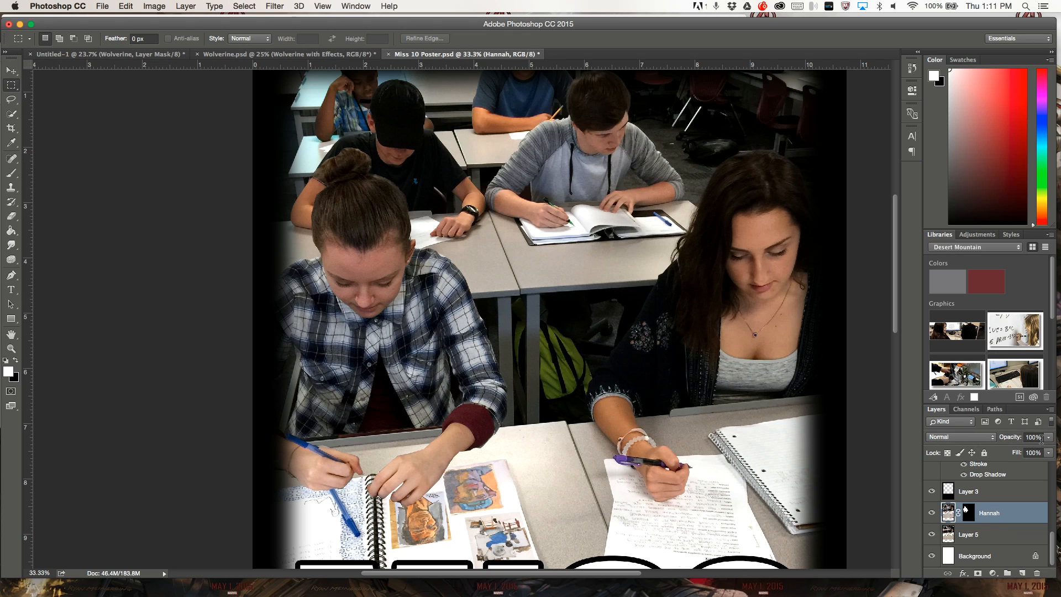
left_click(1042, 437)
type("50")
key("Return")
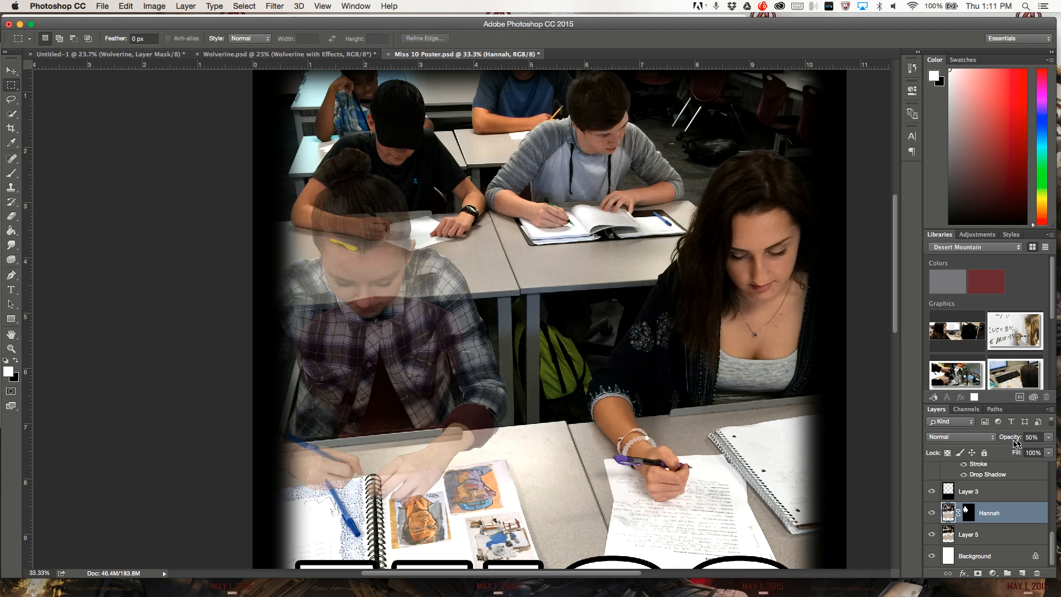
Set the masked student layer's opacity to 100% and its blend mode to Dissolve
left_click_drag(1041, 437, 997, 439)
type("100")
key("Return")
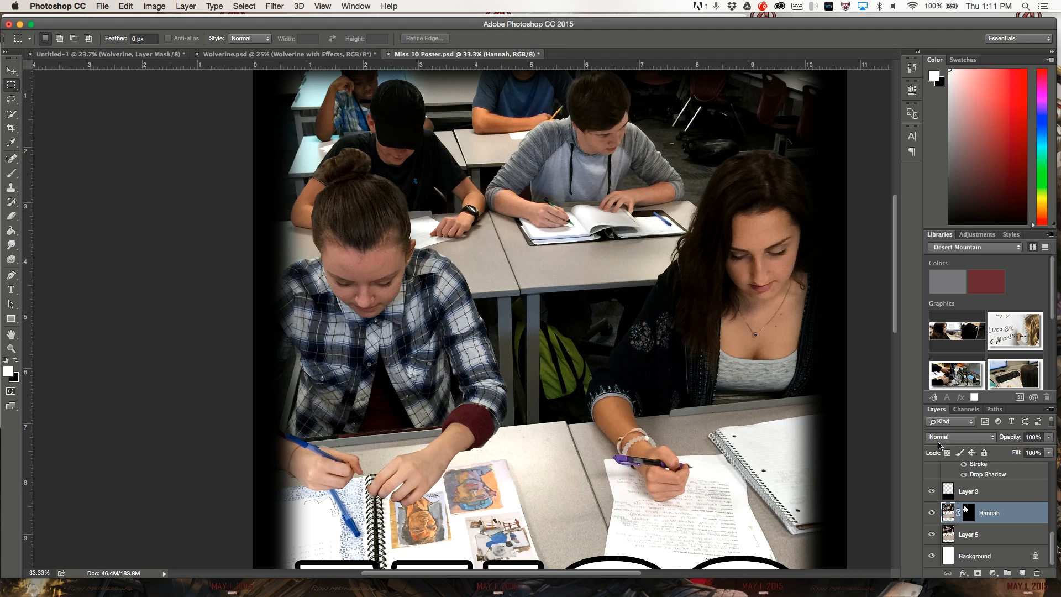
left_click(938, 438)
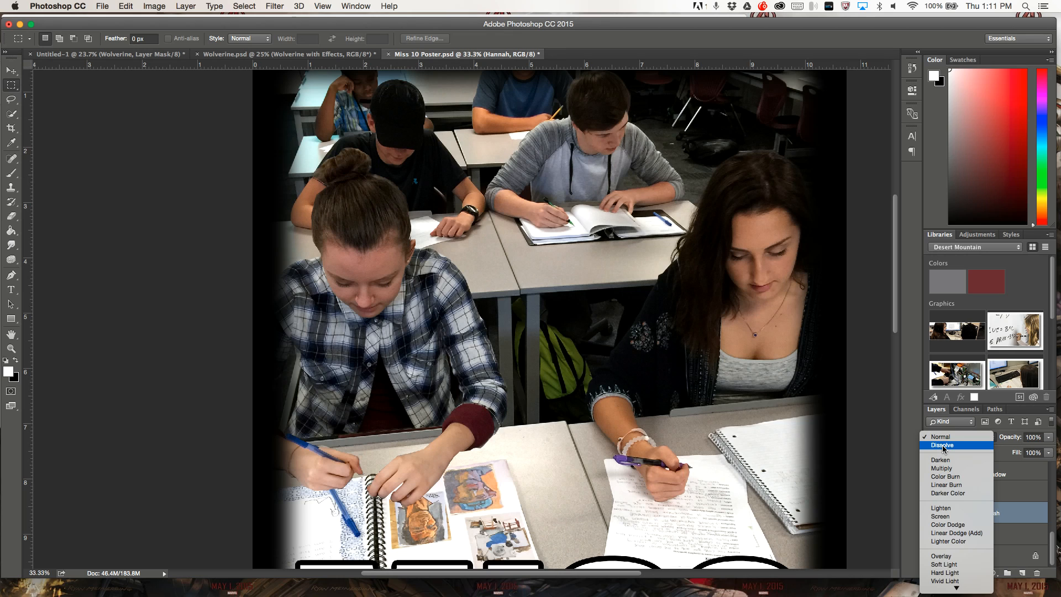
left_click(944, 447)
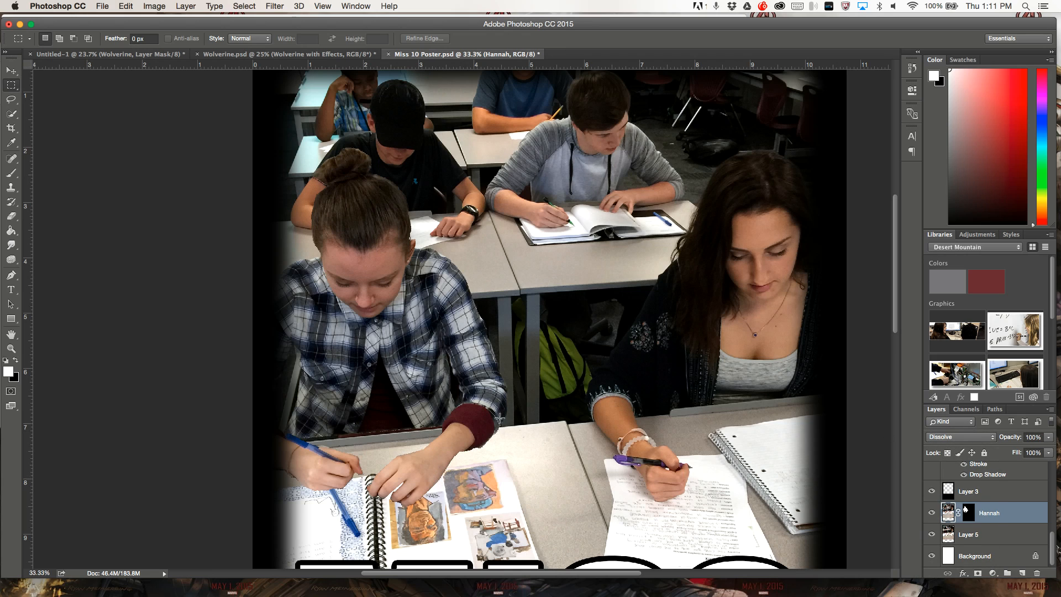
Try the Darken, Multiply and Color Burn blend modes one after another on the masked student layer
left_click(948, 442)
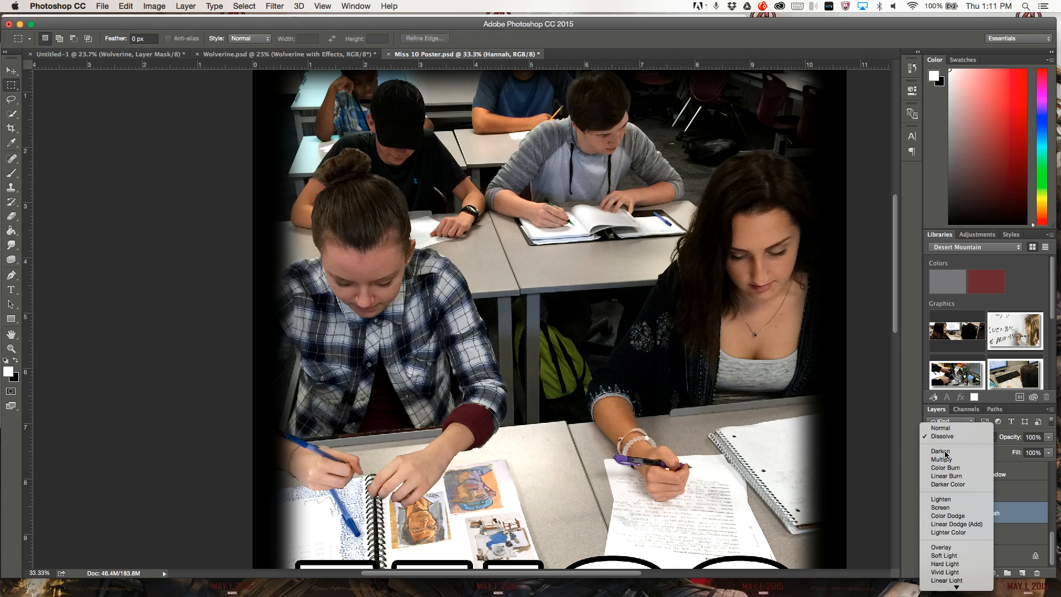
left_click(947, 456)
left_click(938, 438)
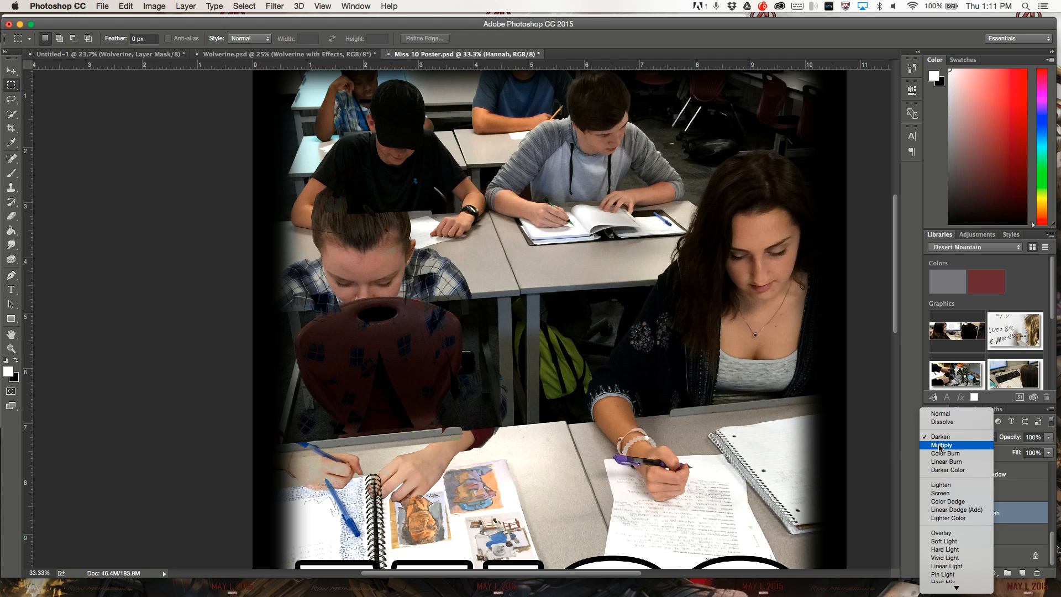
left_click(942, 445)
left_click(943, 438)
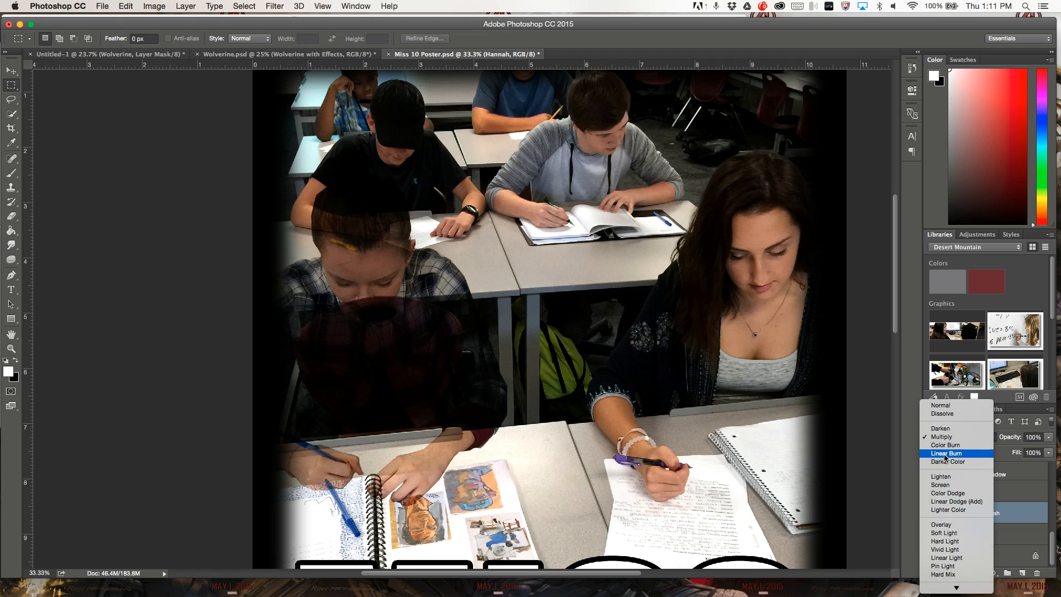
left_click(945, 451)
Try the Screen and Overlay blend modes on the masked student layer
left_click(943, 437)
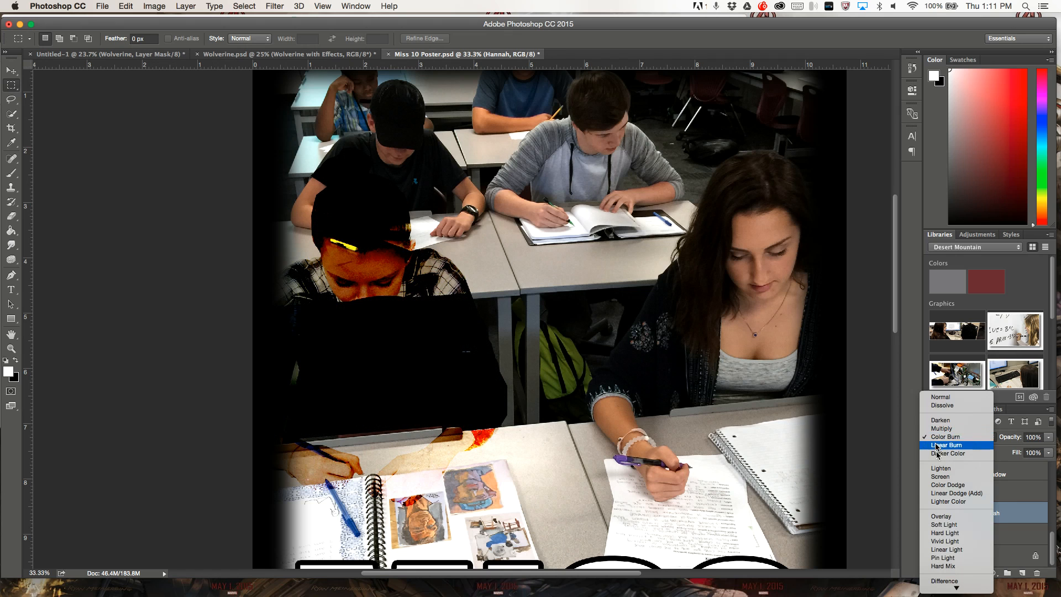
left_click(938, 482)
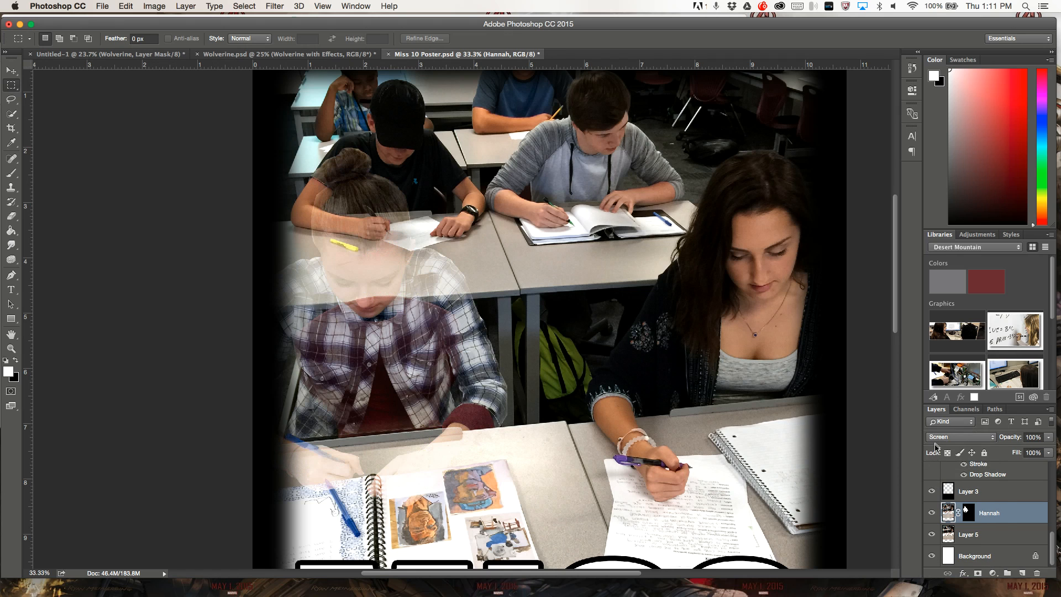
left_click(939, 438)
left_click(941, 476)
Set the masked student layer's blend mode back to Normal and its opacity to 50%
left_click(942, 439)
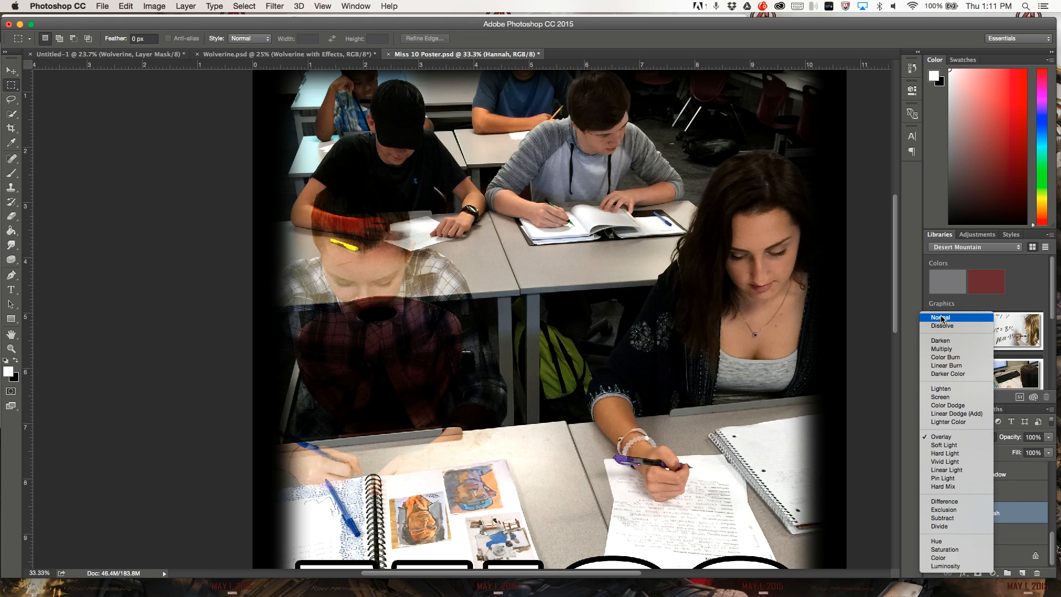
left_click(943, 317)
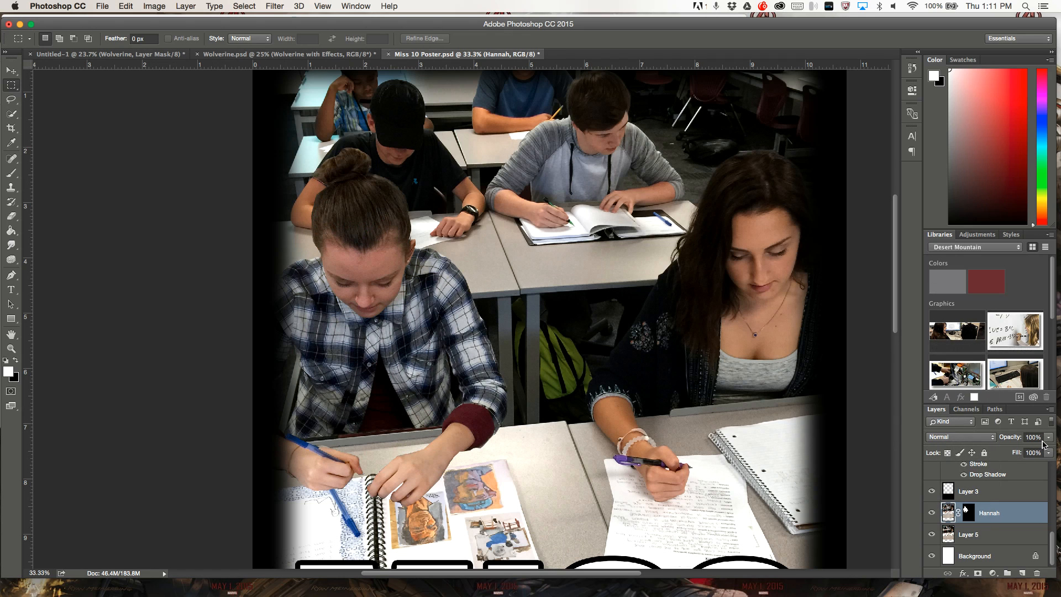
left_click(1034, 437)
type("50")
key("Return")
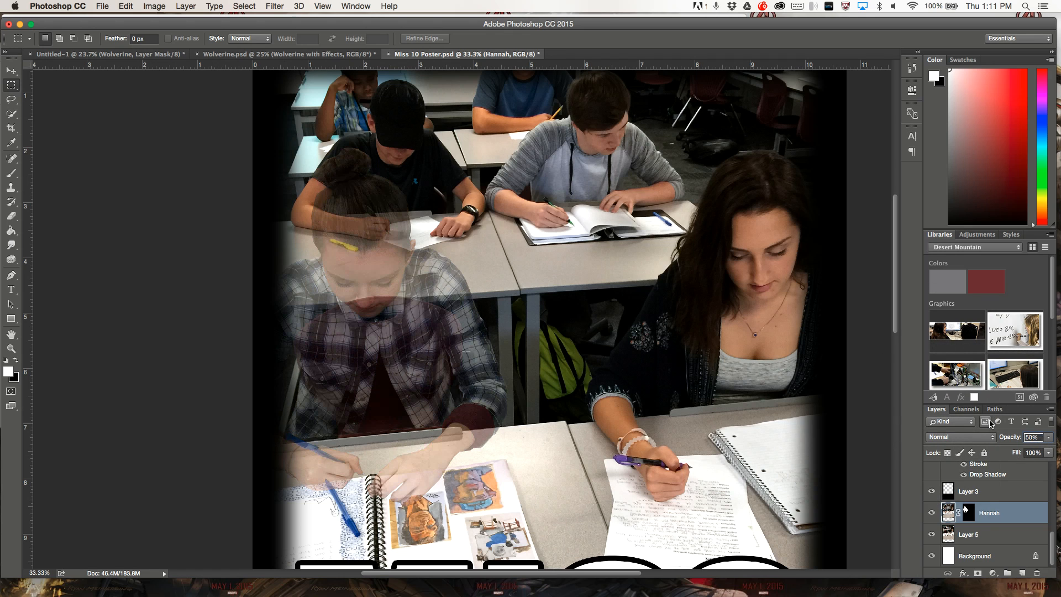